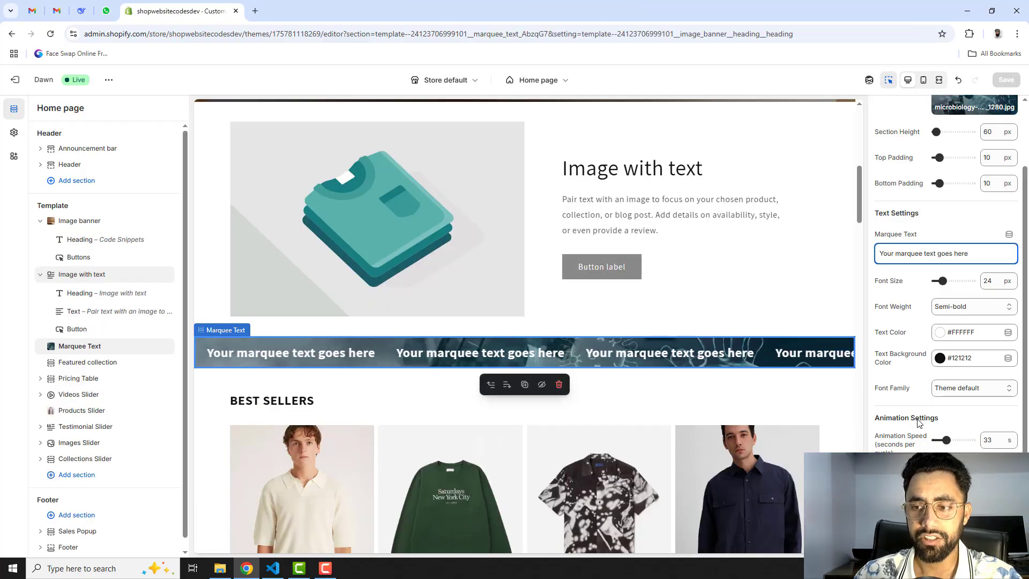
Adjust the Marquee Text animation speed slider, settling on 33 seconds.
drag(960, 440, 955, 439)
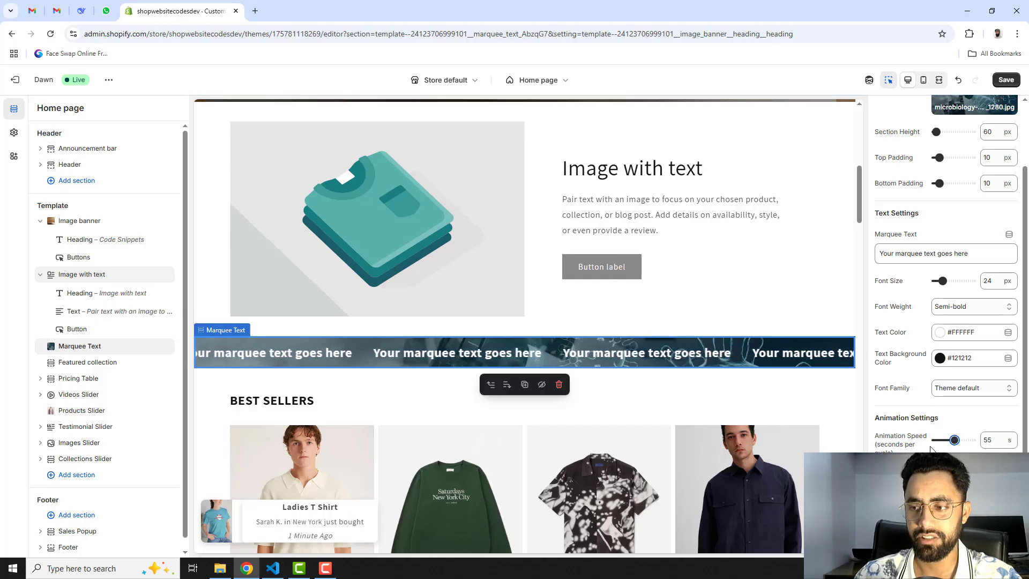
click(938, 441)
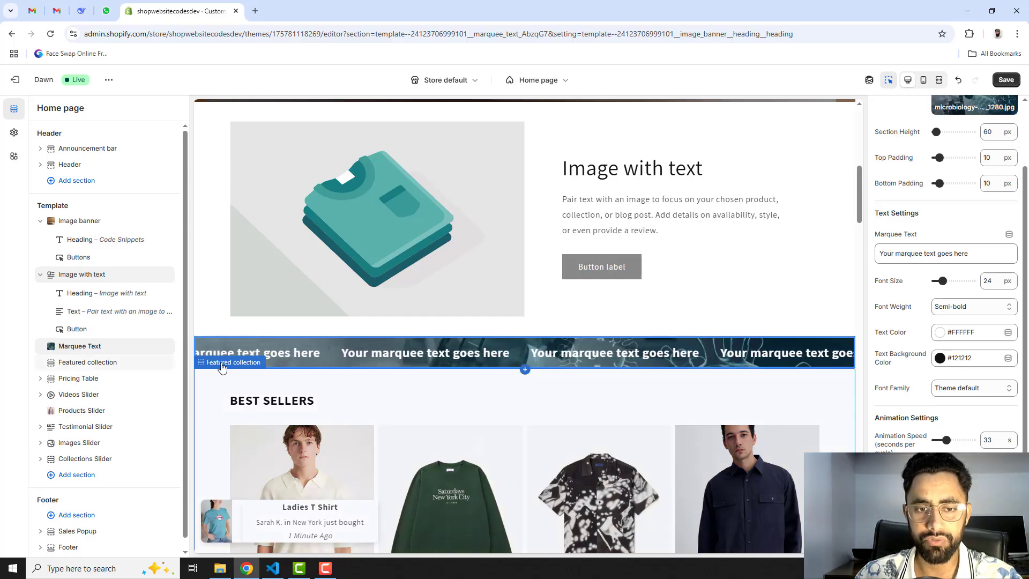
Delete the Marquee Text section, save the home page, and return to Themes.
click(151, 347)
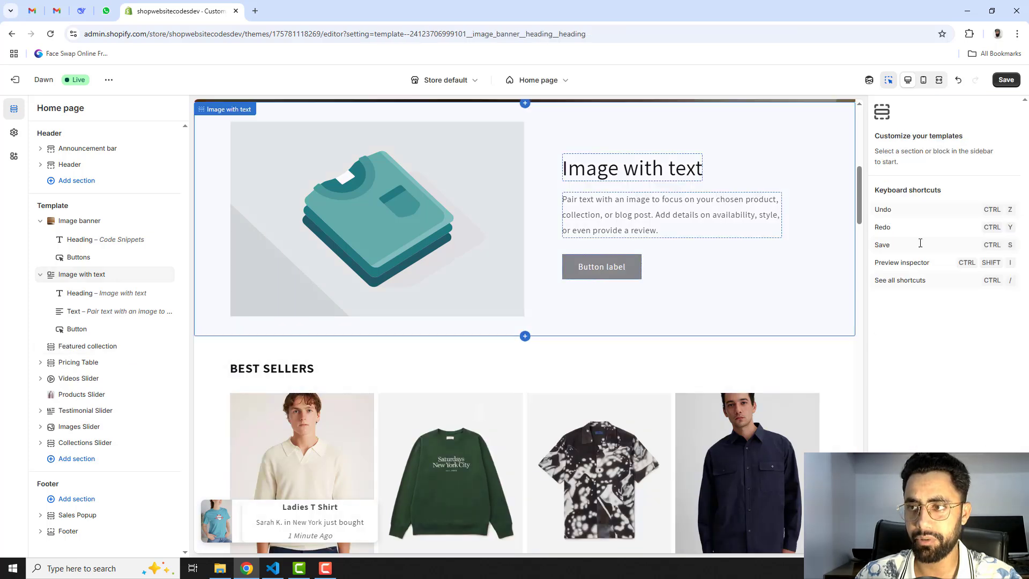
click(1006, 80)
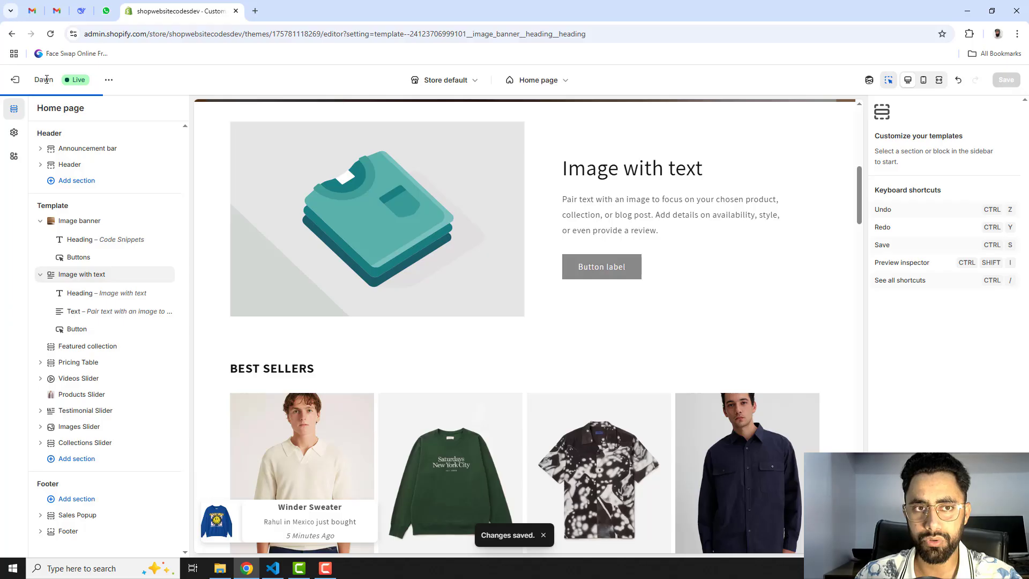
click(15, 81)
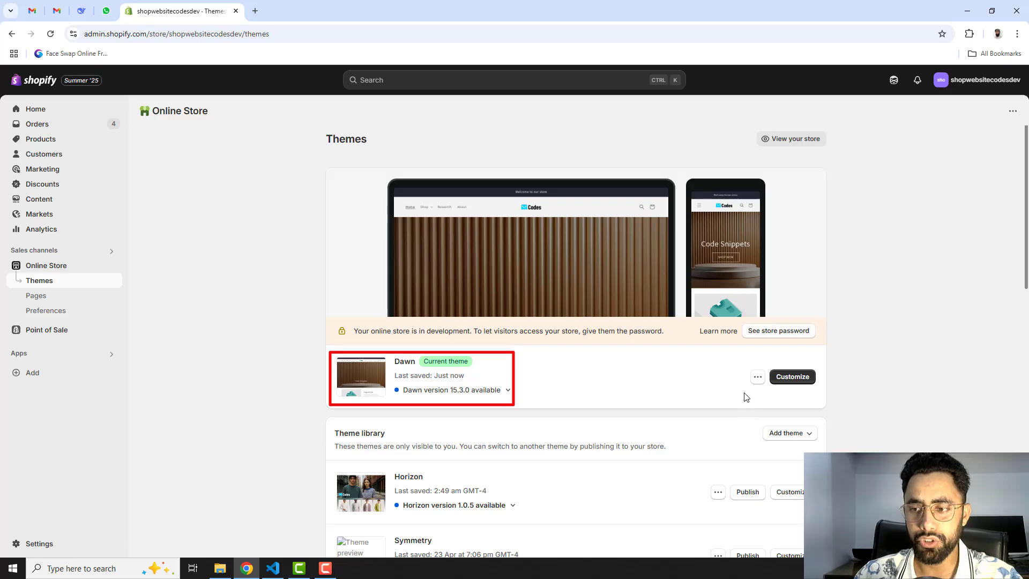
Choose Edit code from the Dawn theme's options menu.
click(757, 379)
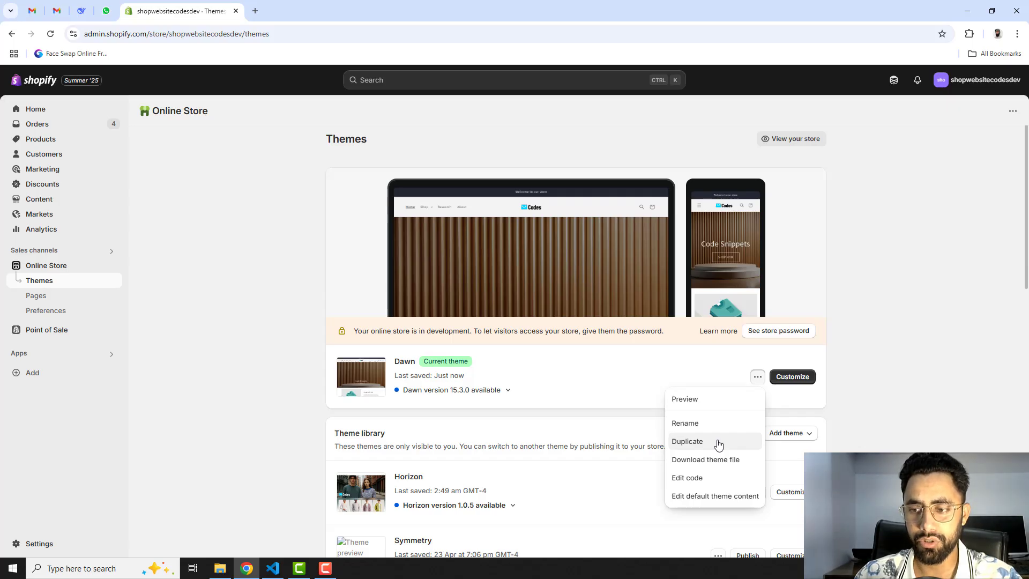
click(796, 411)
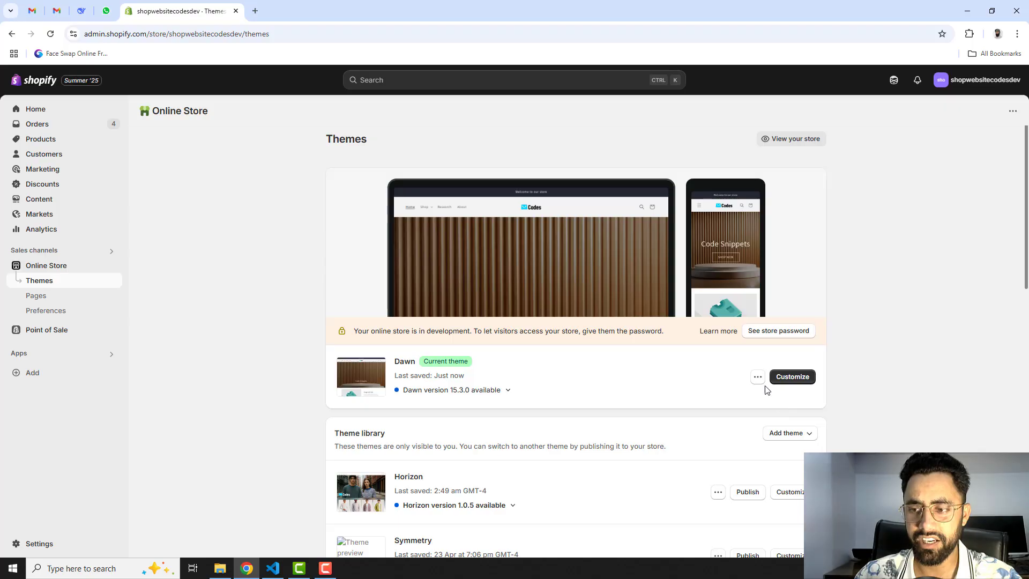
click(758, 378)
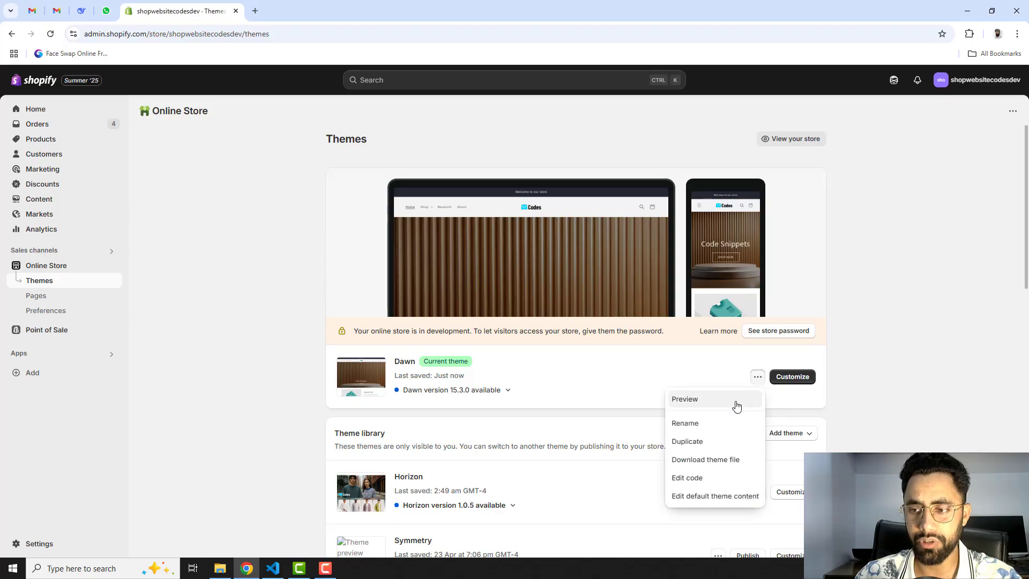
click(688, 479)
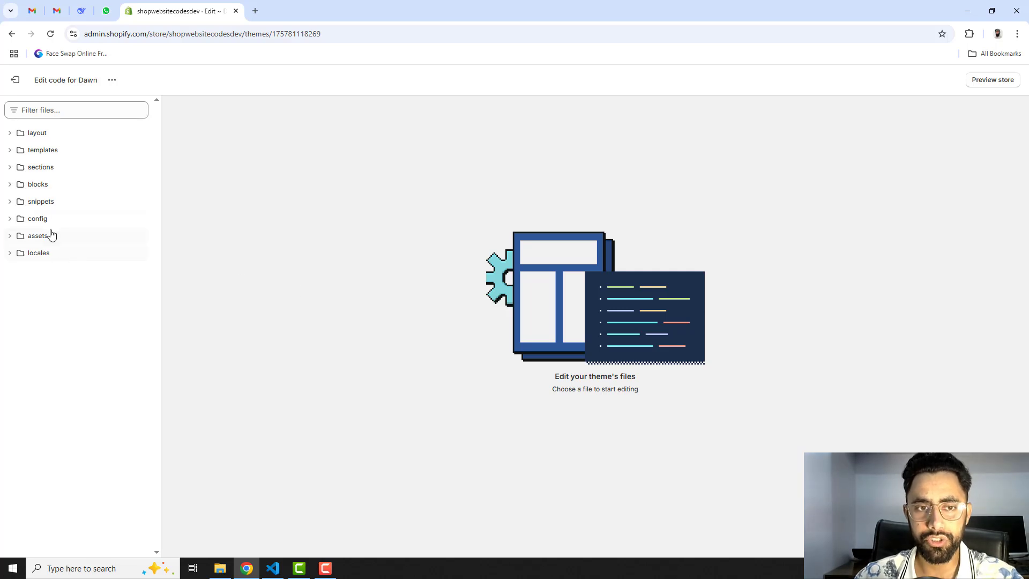
Create a new section file named marquee in the sections folder.
click(39, 167)
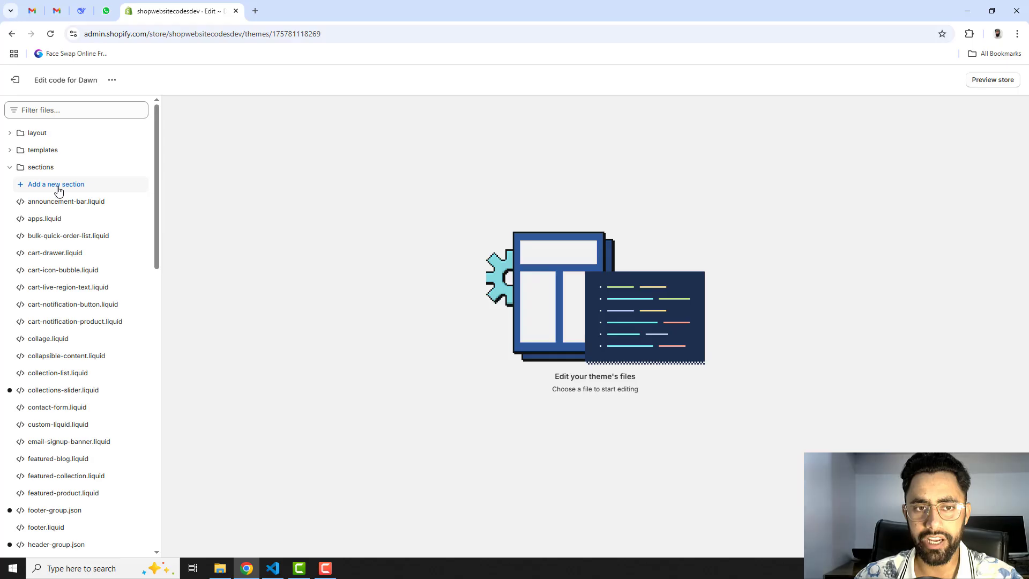
click(59, 184)
click(409, 325)
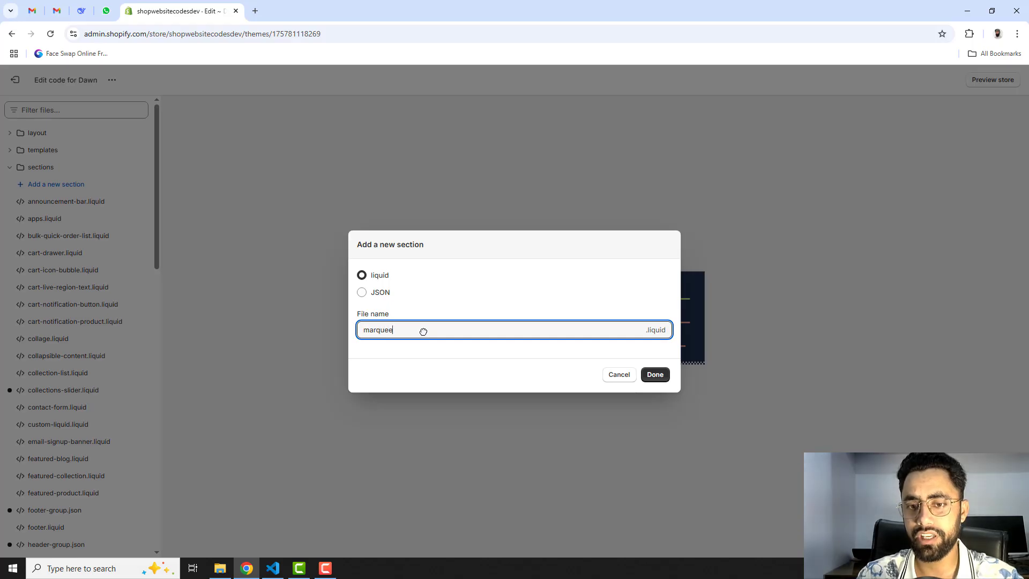
click(669, 377)
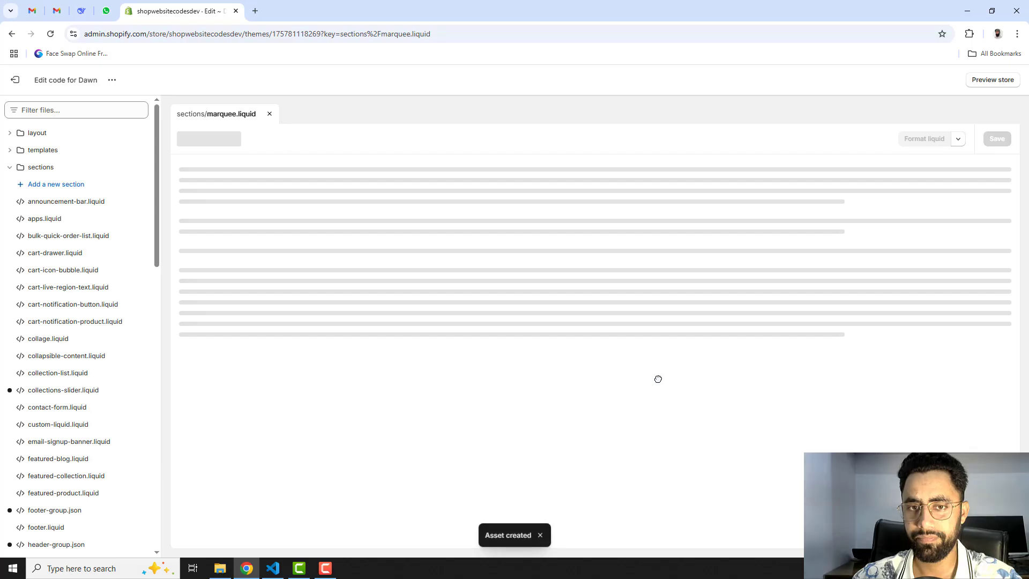
Clear marquee.liquid's default code and copy the prepared marquee code from VS Code.
click(302, 230)
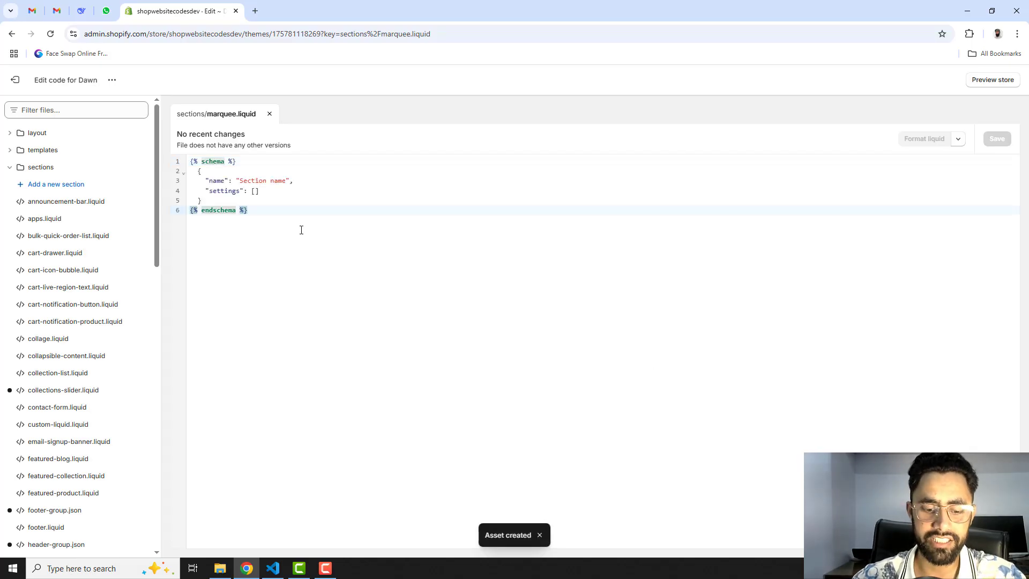
key(ctrl+a)
key(BackSpace)
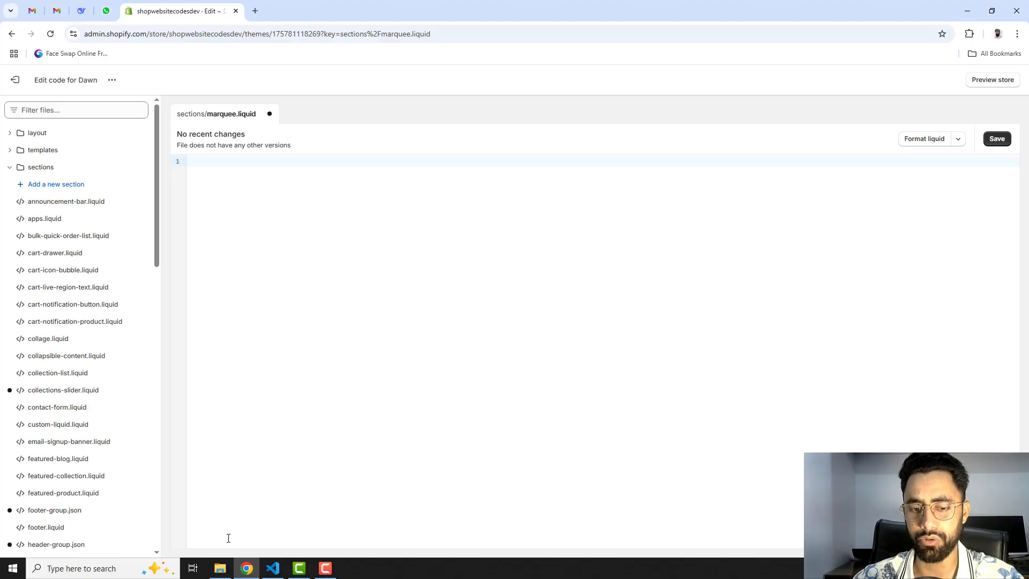
click(272, 568)
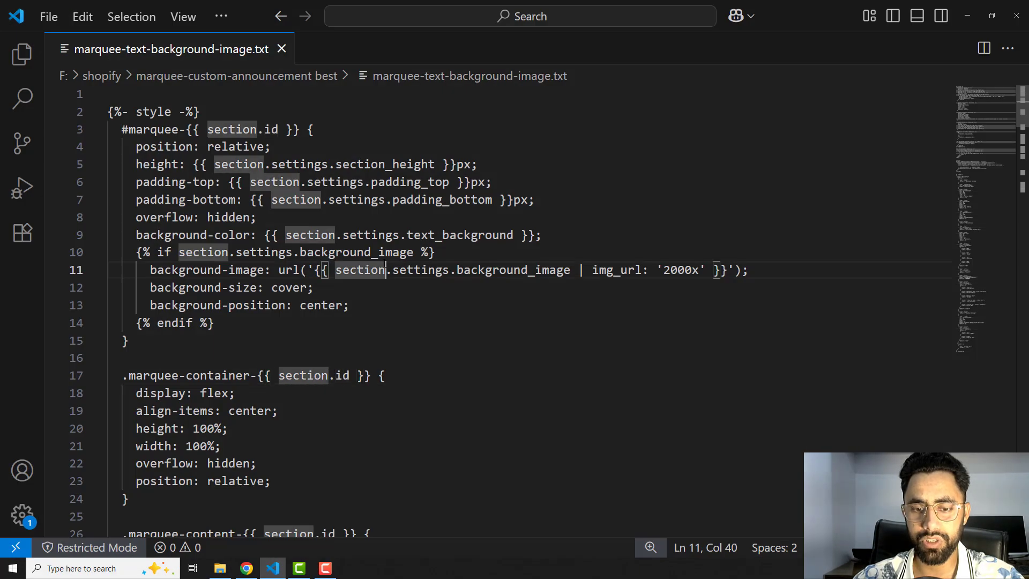
key(ctrl+a)
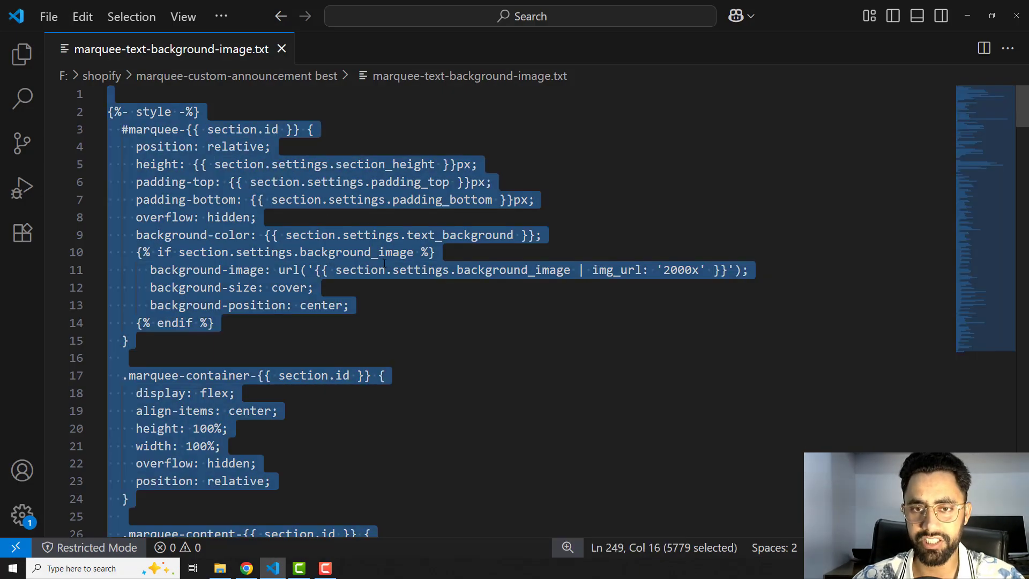
click(246, 568)
Paste the marquee code into marquee.liquid and reopen the Dawn theme editor.
key(ctrl+v)
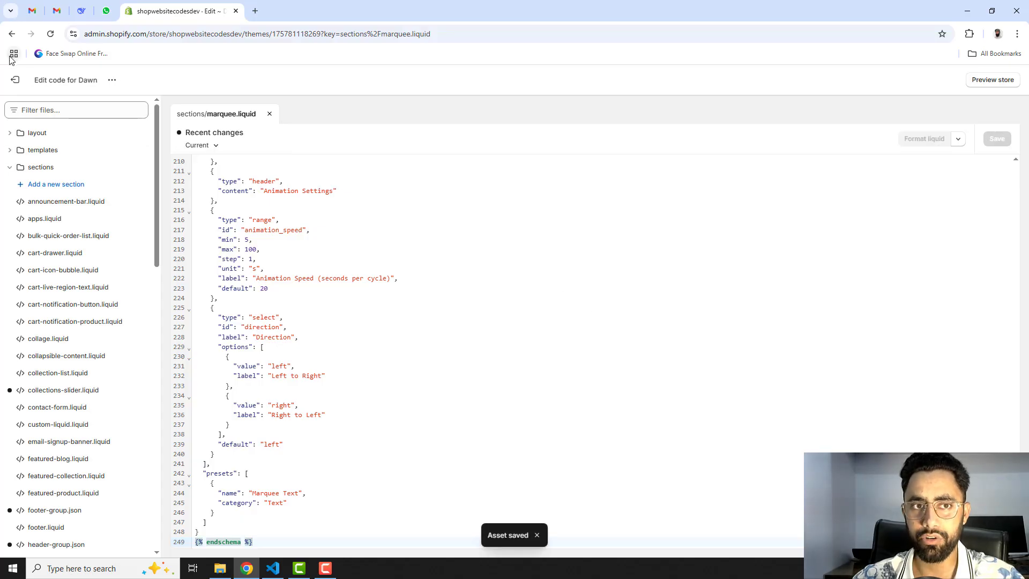
click(14, 82)
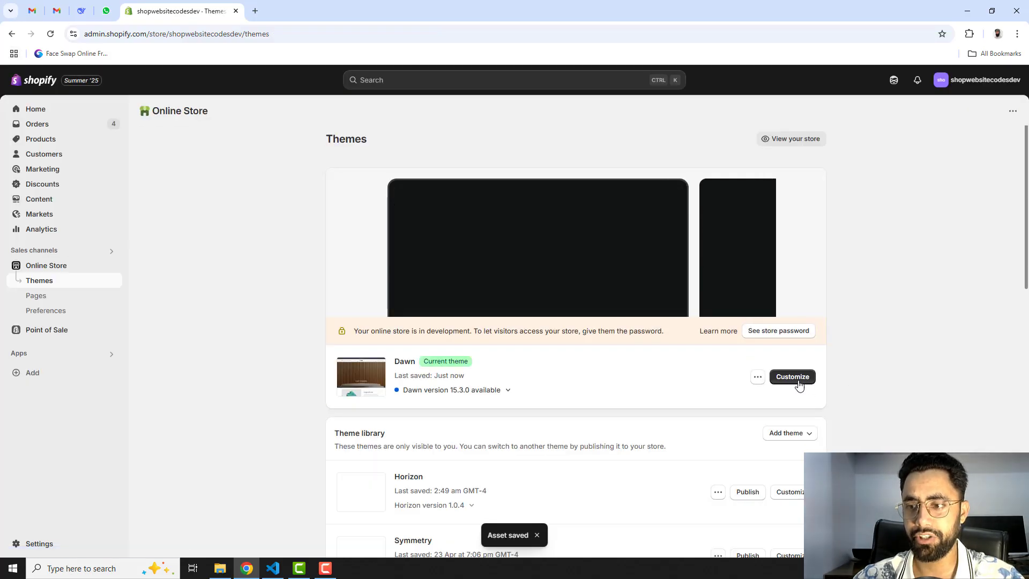
click(793, 377)
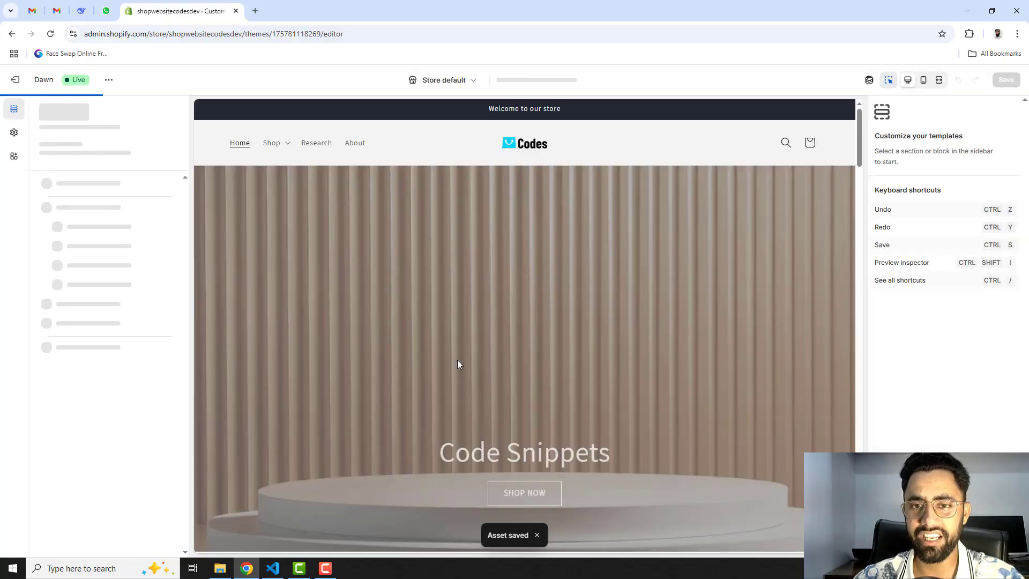
Add a Marquee Text section from the Text group to the home page template.
scroll(386, 365, down, 5)
scroll(395, 391, down, 3)
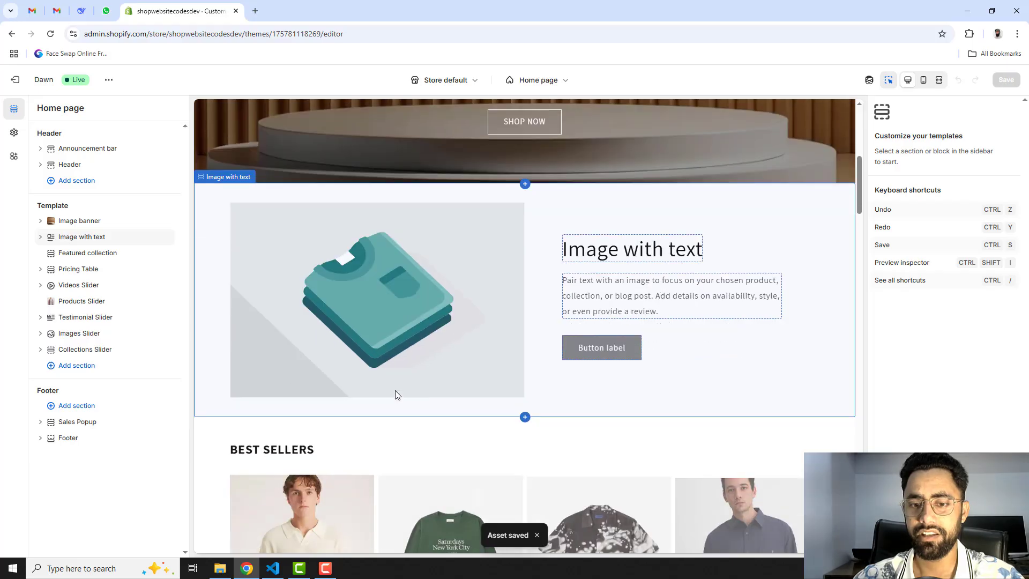
click(88, 368)
scroll(232, 425, down, 8)
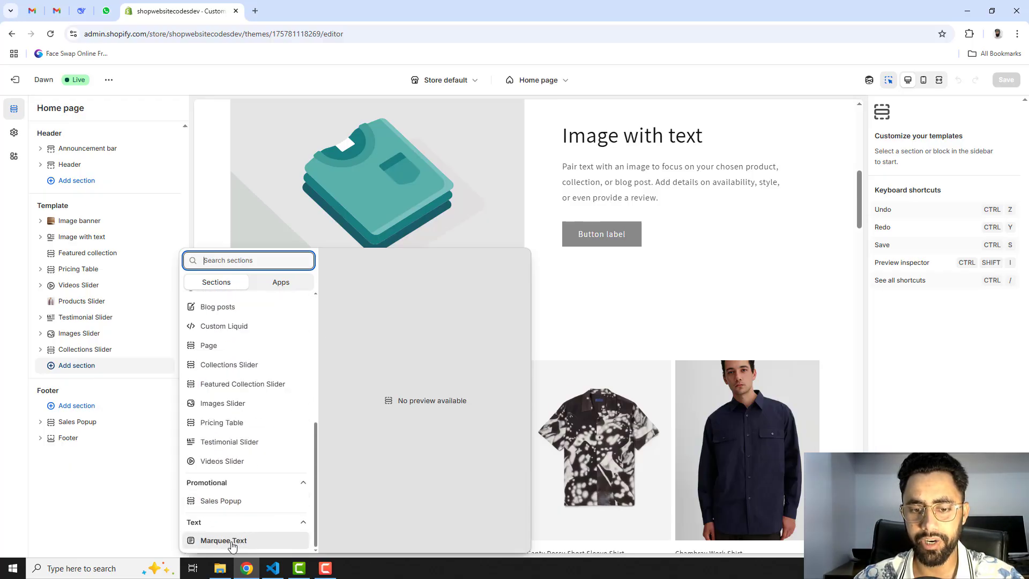
click(243, 542)
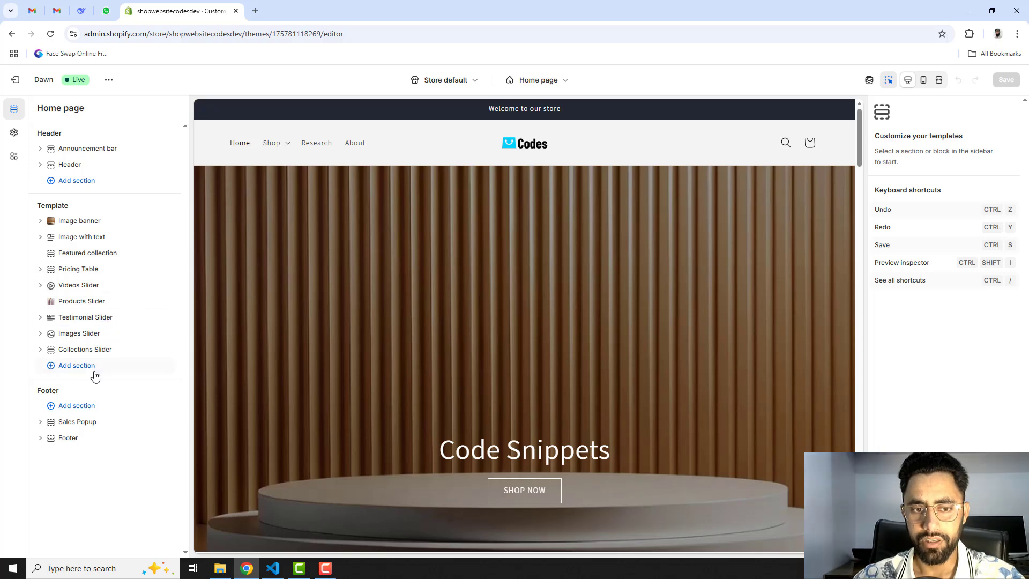
click(92, 372)
scroll(235, 418, down, 6)
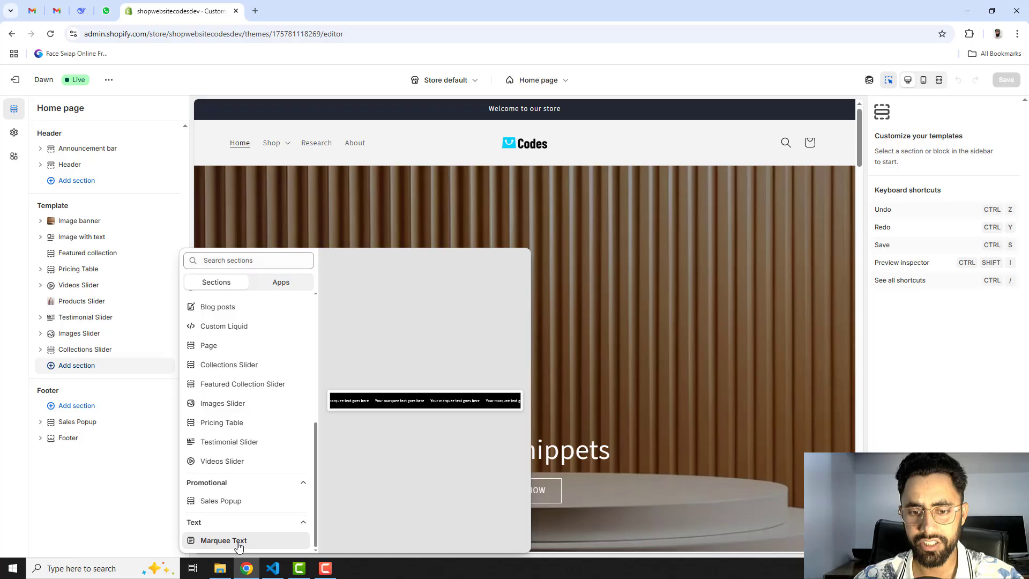
click(237, 543)
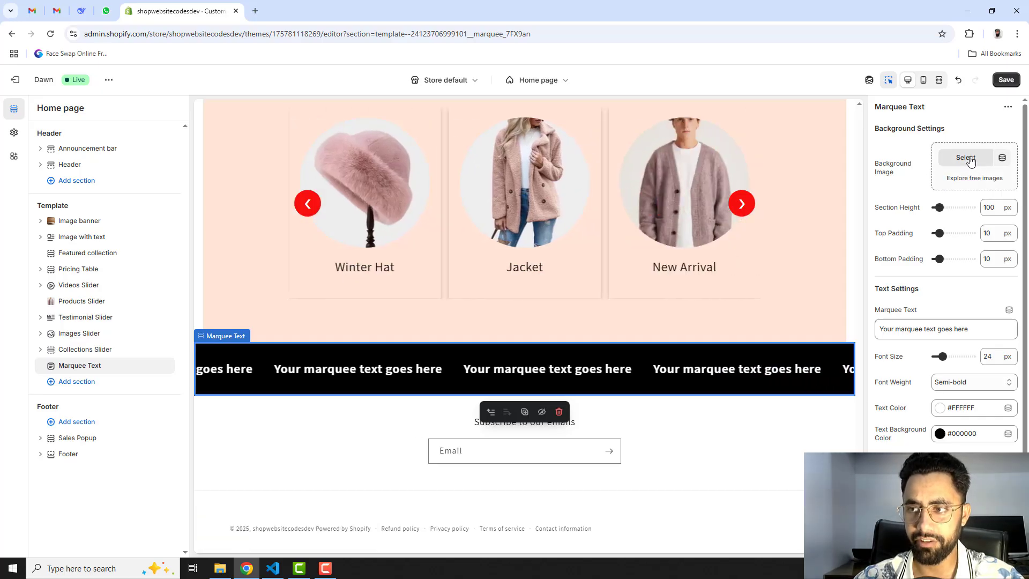
Set the microbiology image as the marquee background and increase the Section Height.
click(968, 158)
scroll(497, 378, down, 10)
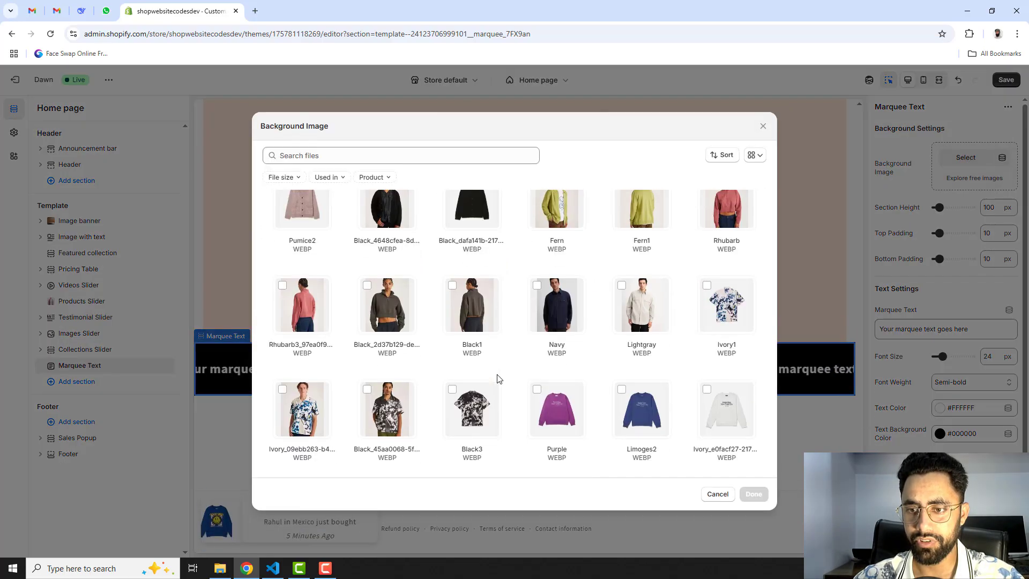
scroll(498, 379, down, 10)
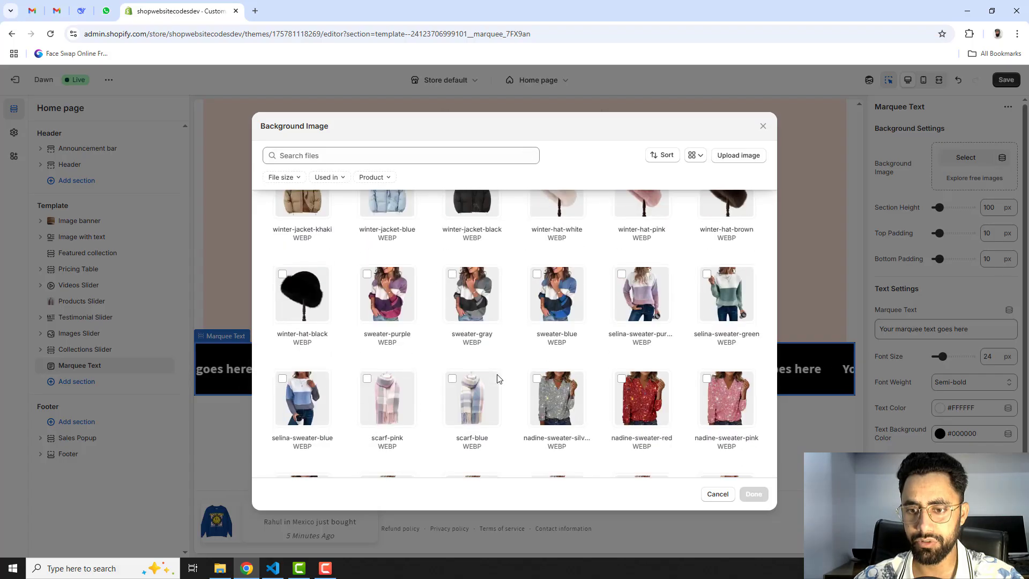
scroll(498, 379, down, 10)
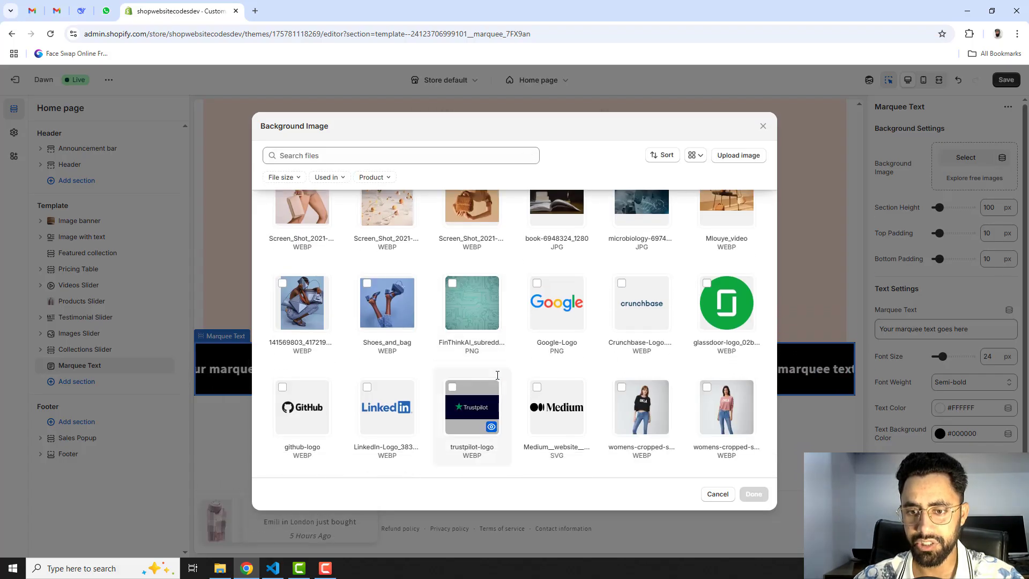
scroll(597, 343, up, 1)
click(649, 257)
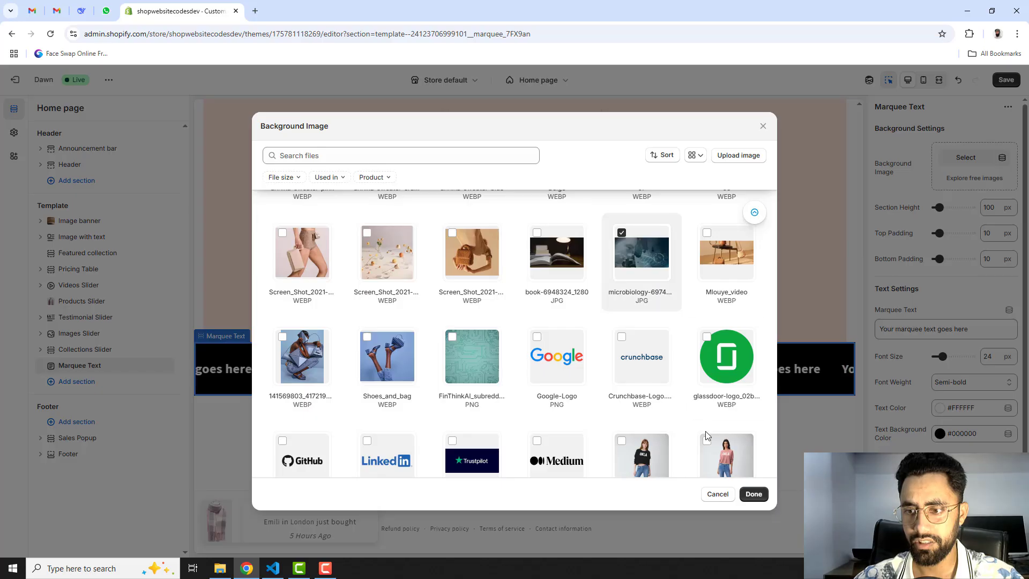
click(753, 494)
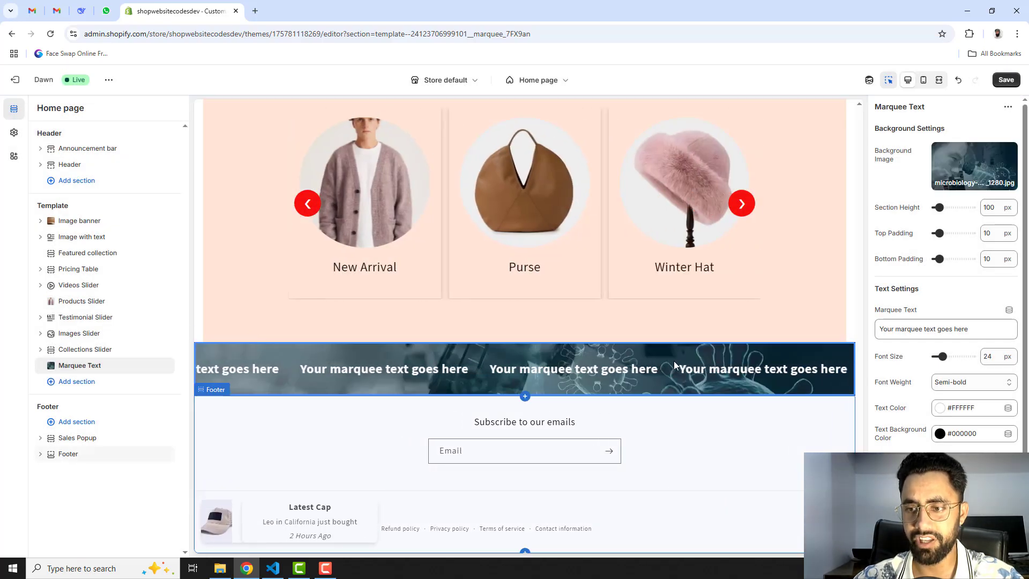
mouse_move(648, 363)
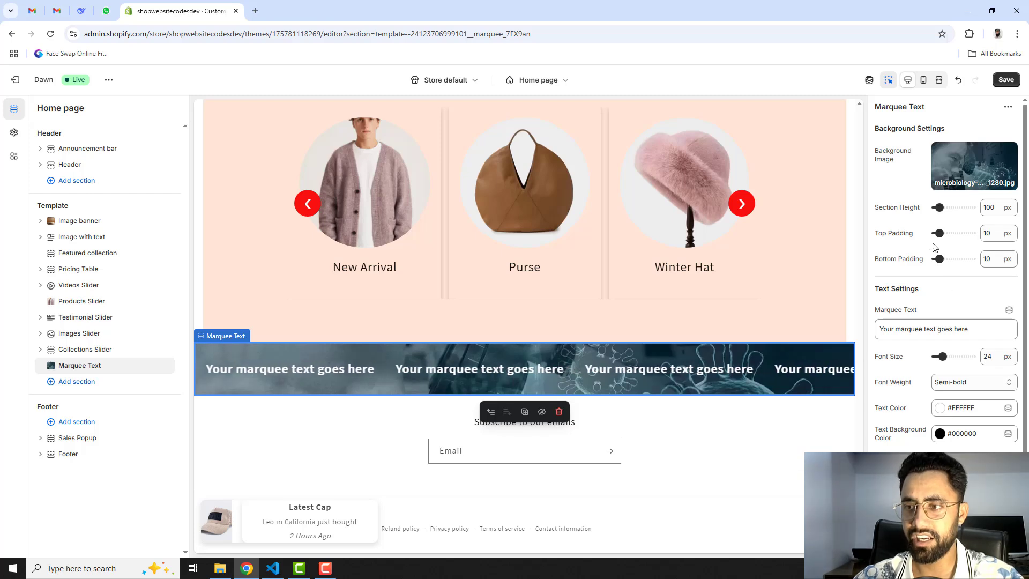
mouse_move(939, 207)
mouse_down()
mouse_move(973, 209)
mouse_move(936, 208)
mouse_up()
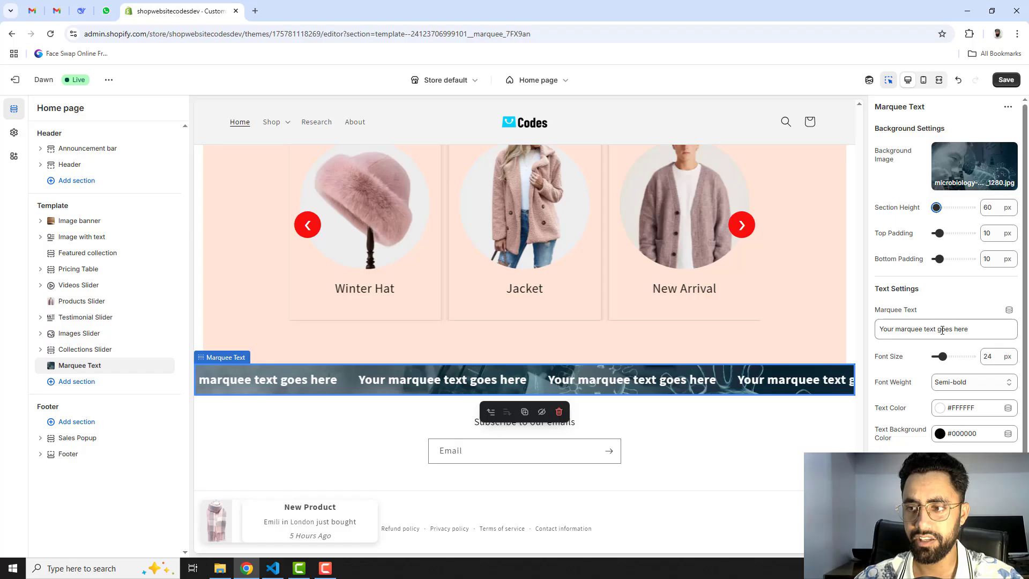
Raise the marquee text's Font Size from 24 to 25 px.
drag(966, 331, 878, 331)
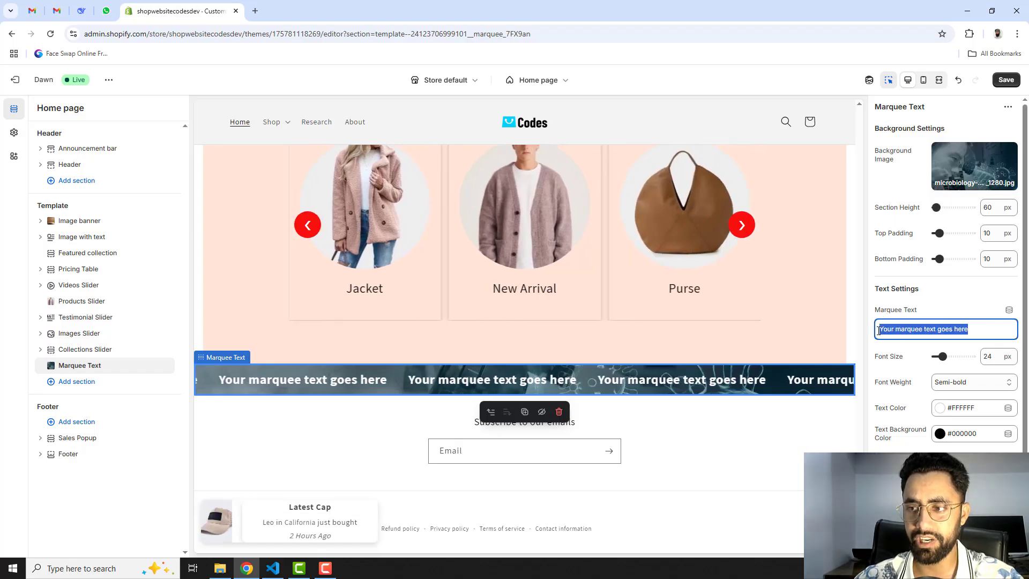
click(975, 330)
scroll(911, 364, down, 1)
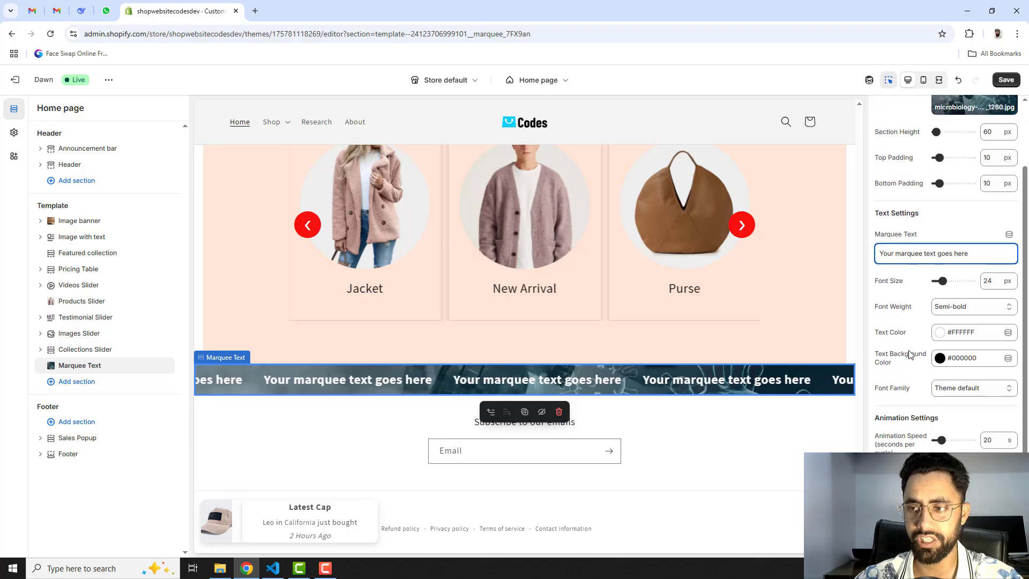
drag(943, 280, 951, 280)
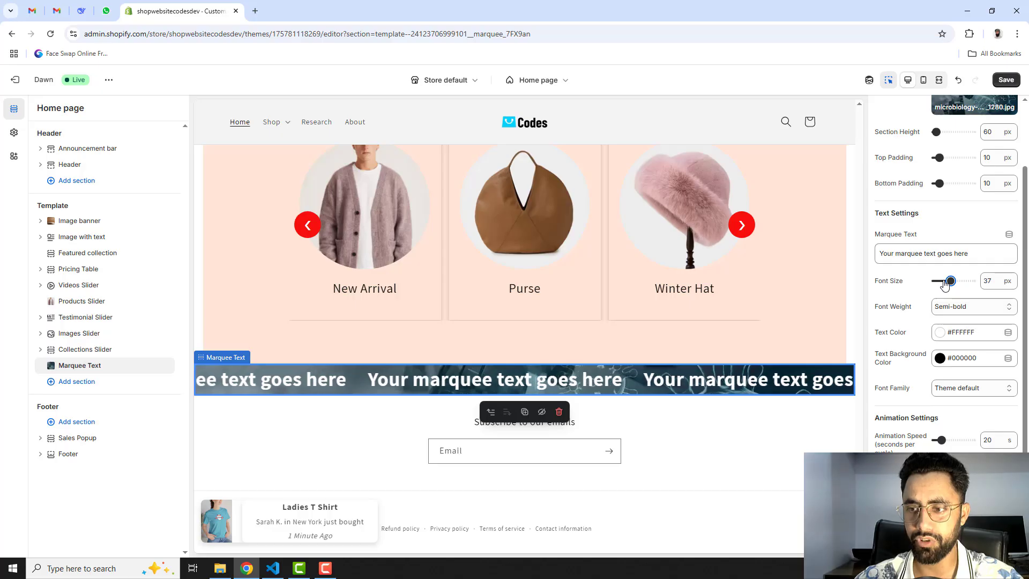
click(955, 306)
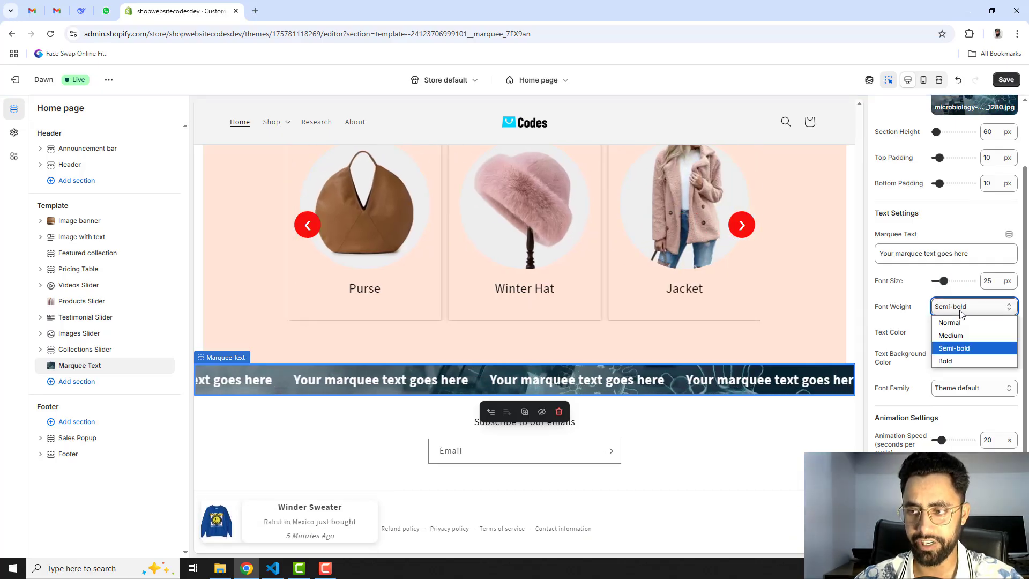
click(952, 362)
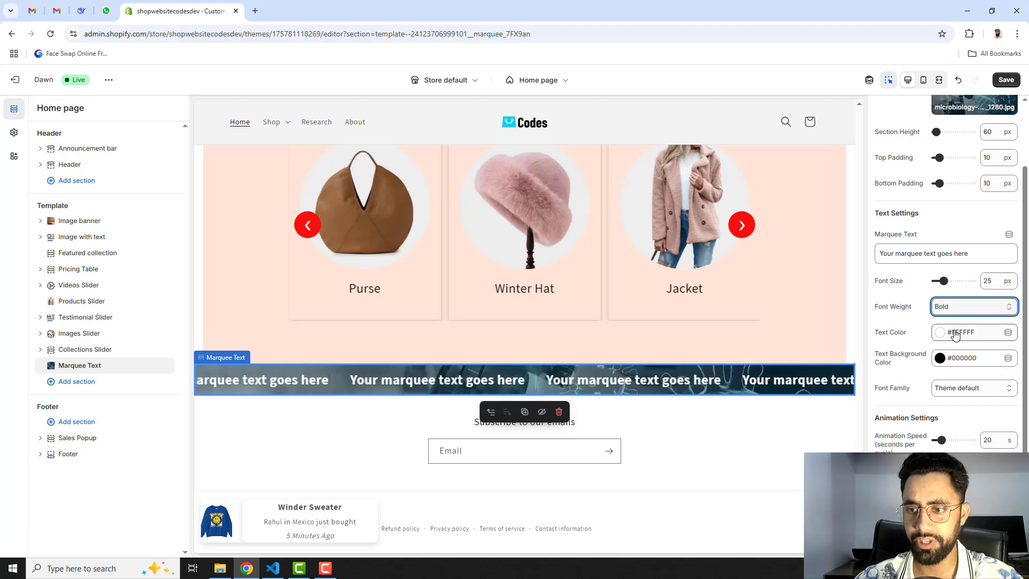
click(954, 307)
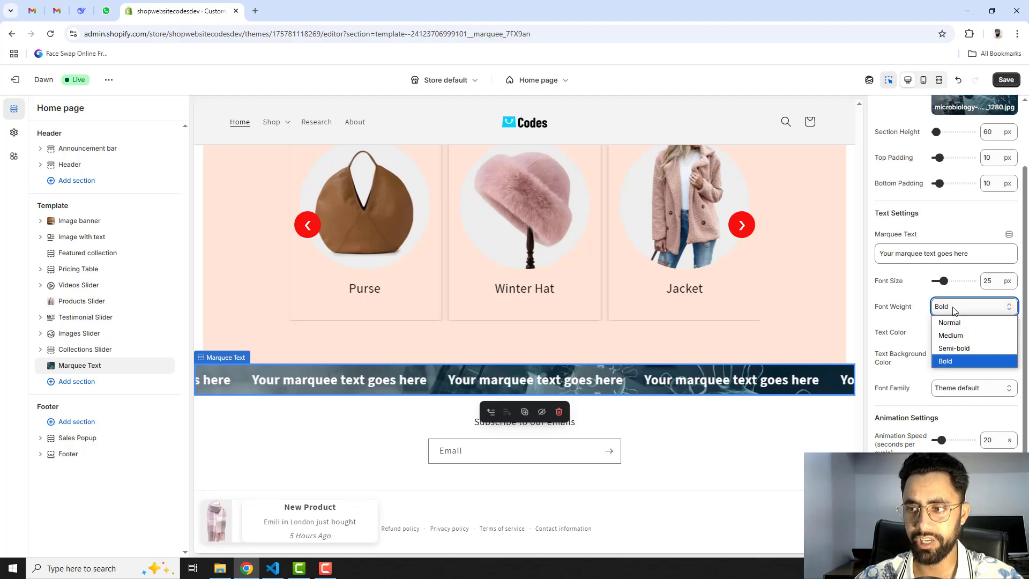
click(952, 324)
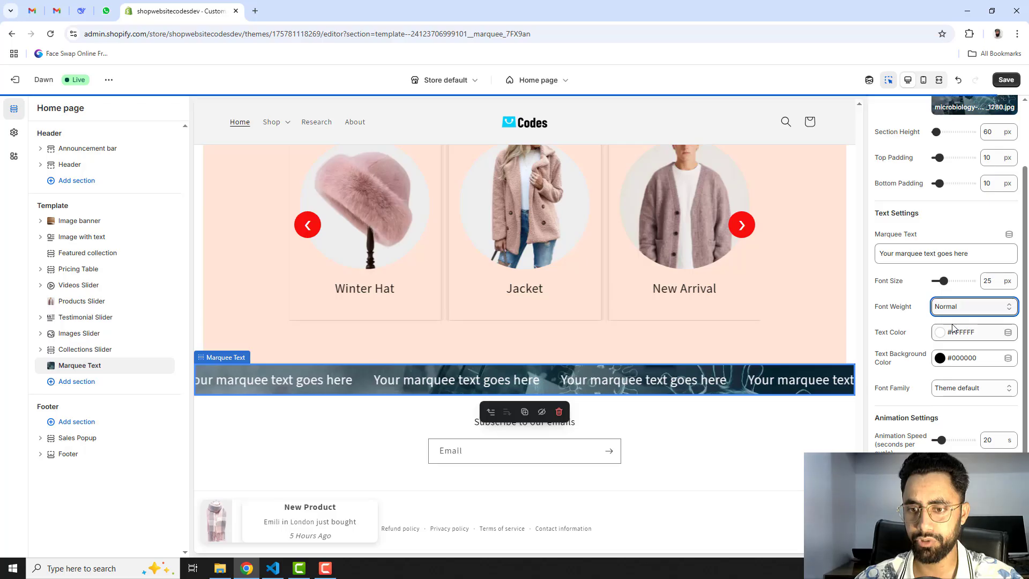
click(981, 307)
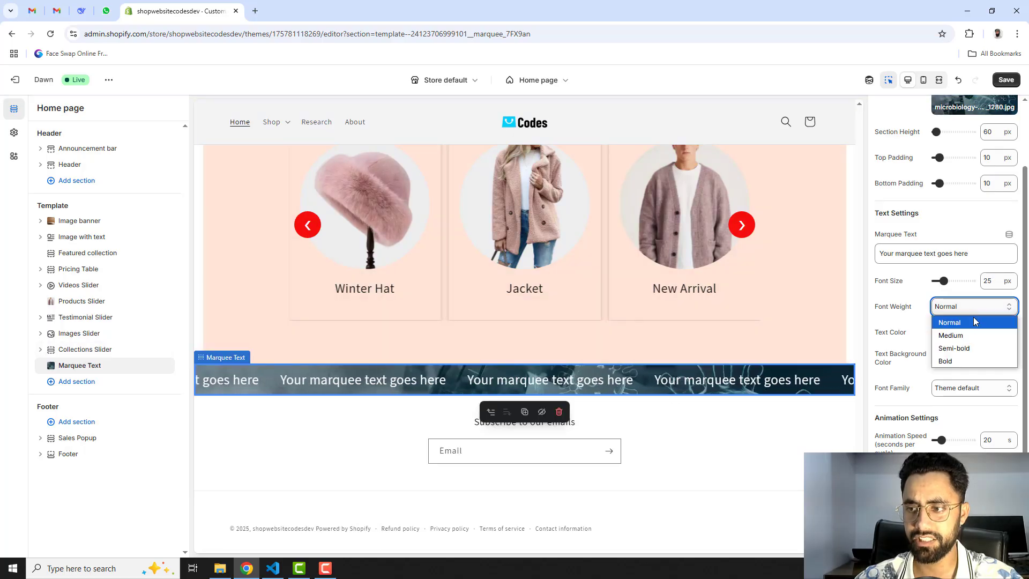
click(962, 349)
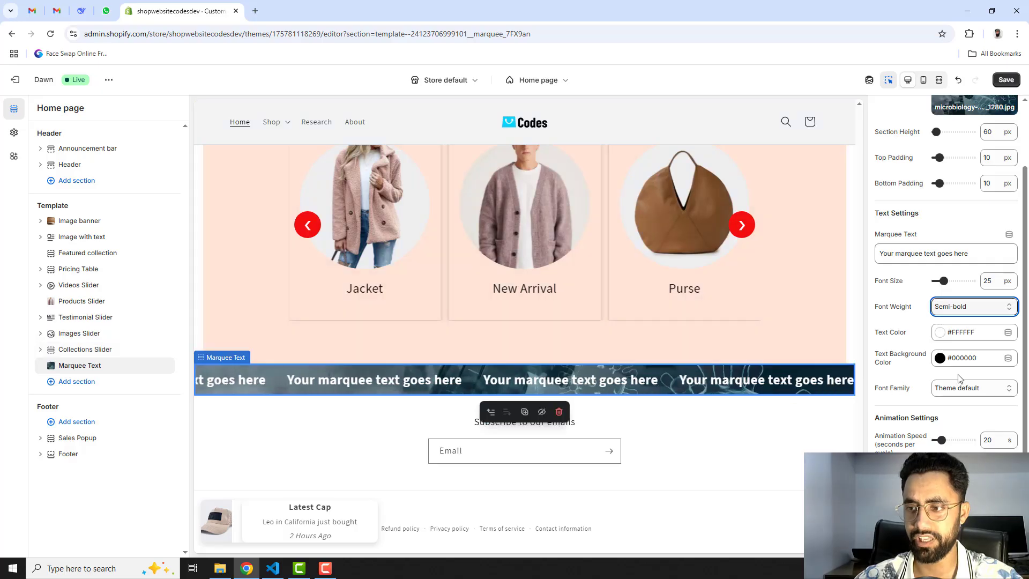
click(957, 333)
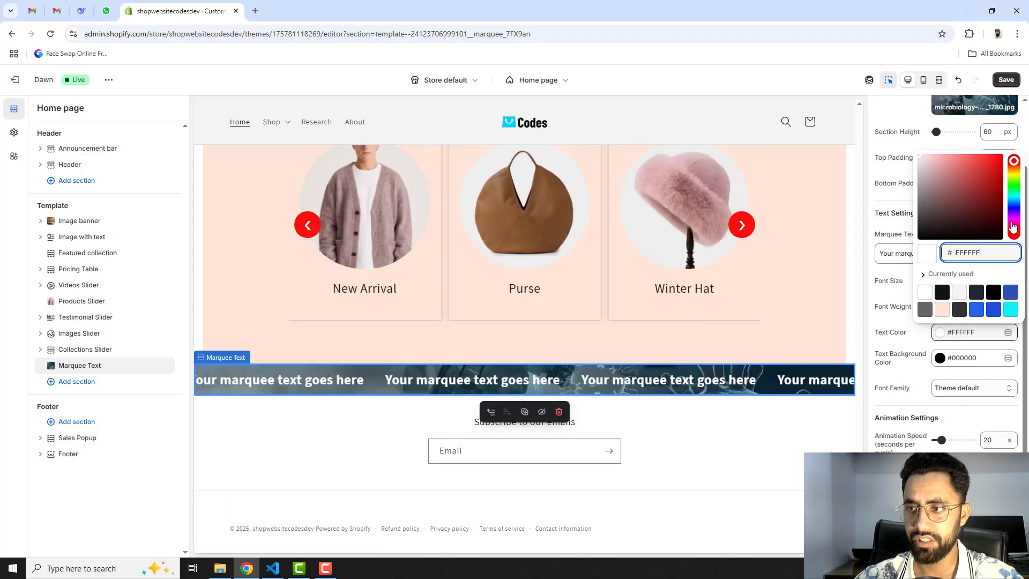
click(999, 158)
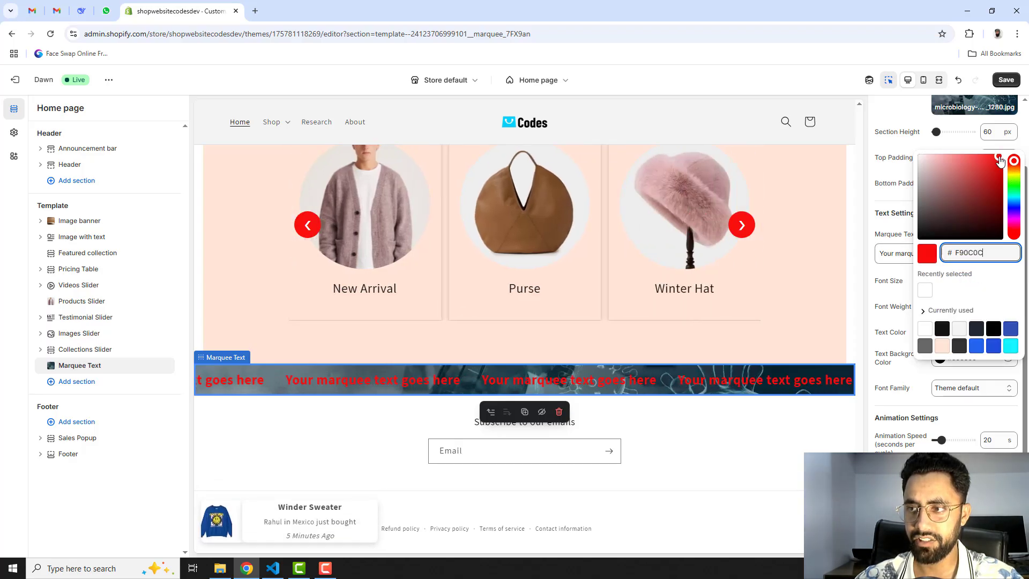
mouse_move(1001, 161)
mouse_down()
mouse_move(968, 220)
mouse_move(934, 210)
mouse_move(907, 141)
mouse_up()
click(906, 141)
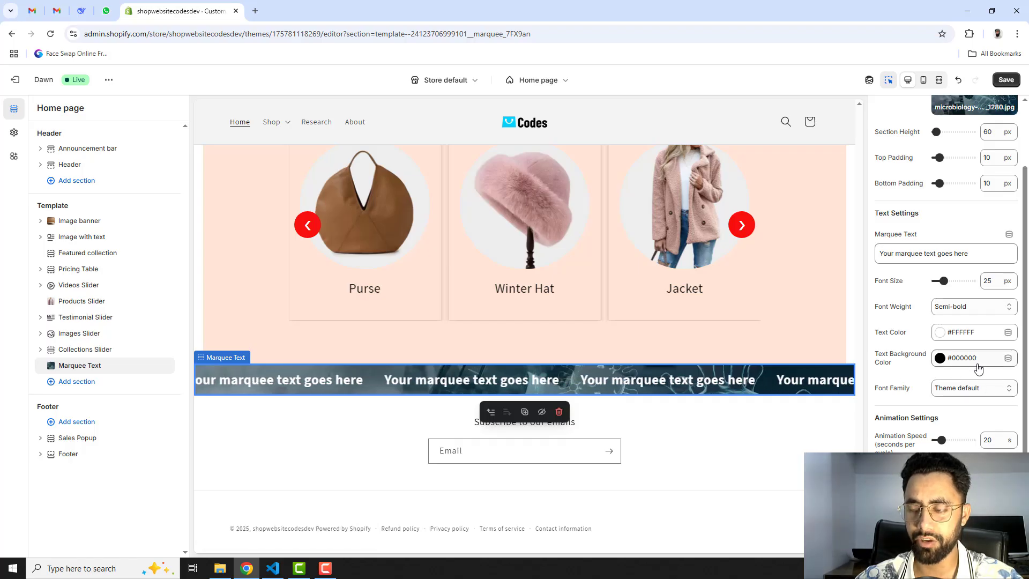
Preview the marquee in Helvetica/Arial, then revert Font Family to Theme default.
scroll(970, 375, up, 2)
scroll(956, 385, down, 1)
scroll(953, 383, down, 1)
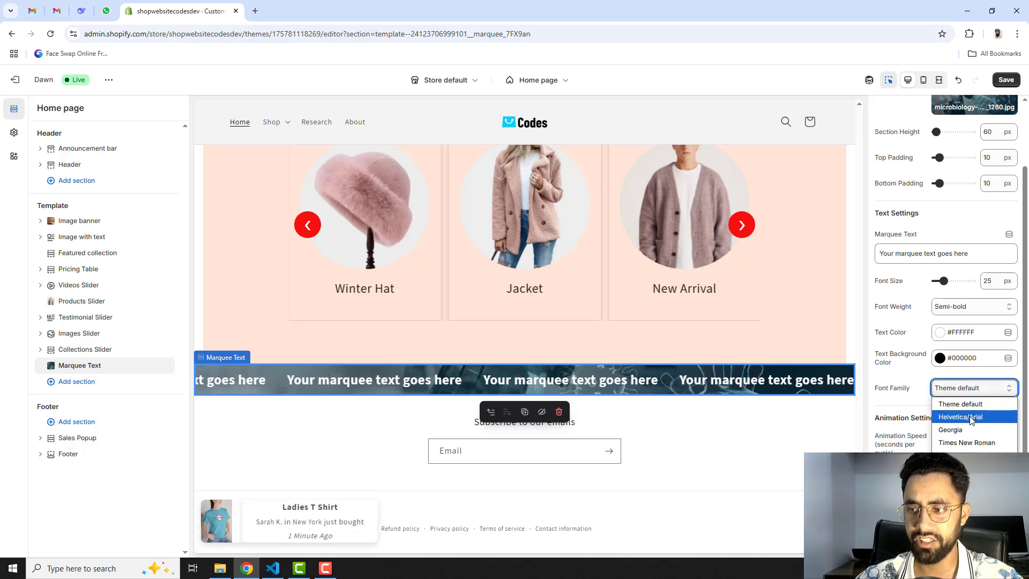
click(972, 418)
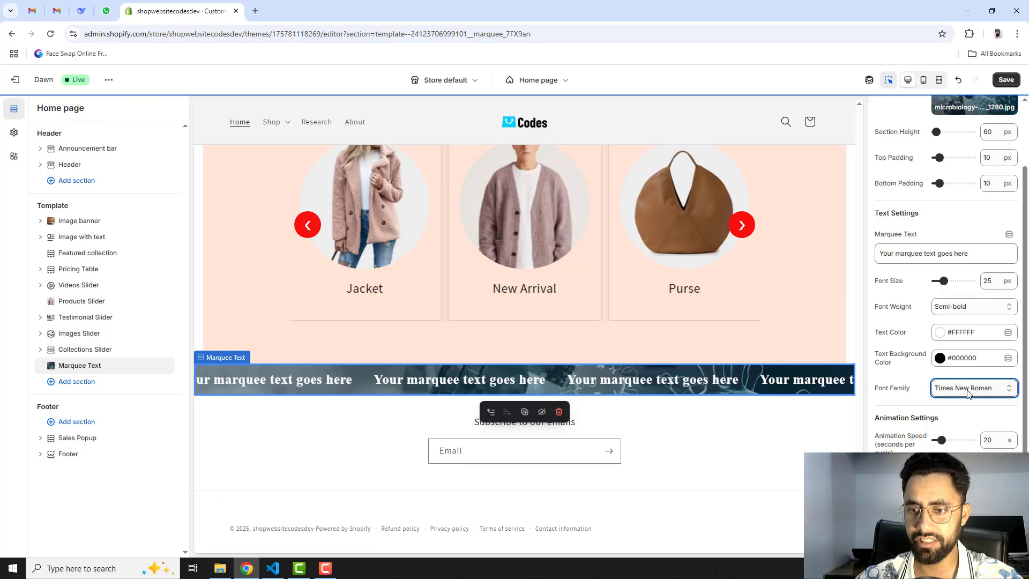
click(968, 394)
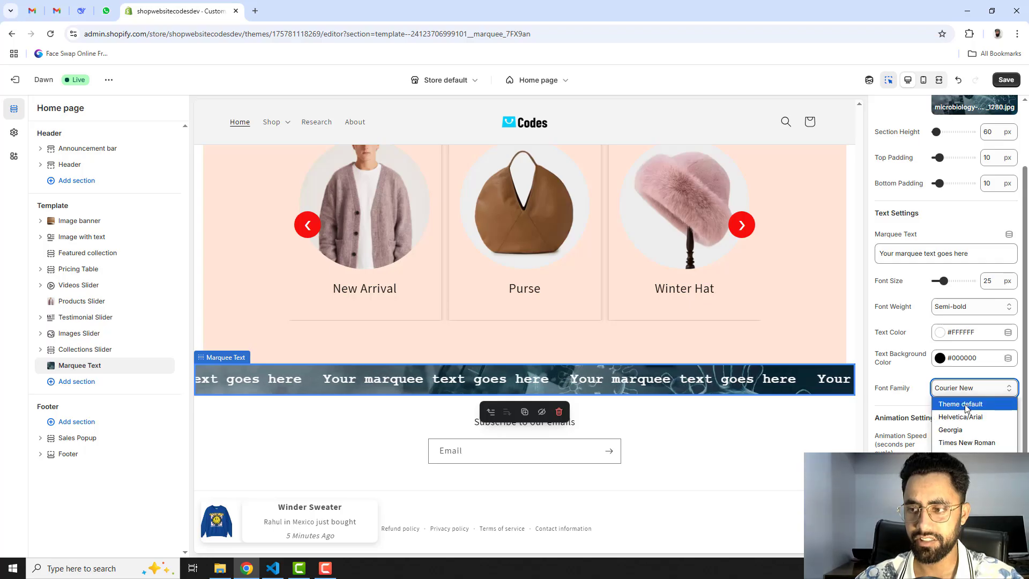
click(966, 405)
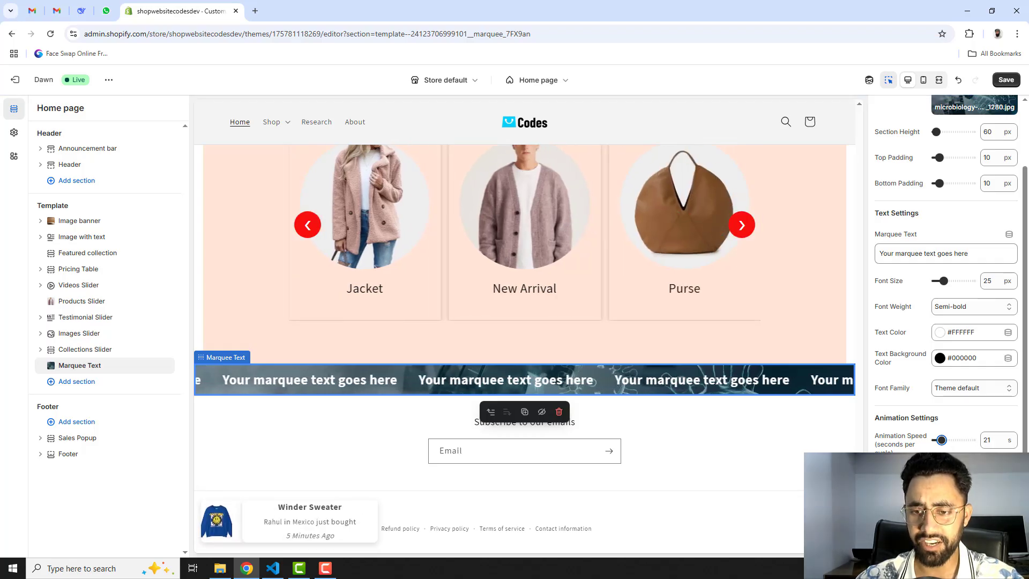
Set the marquee's scroll Direction to Right to Left.
click(965, 478)
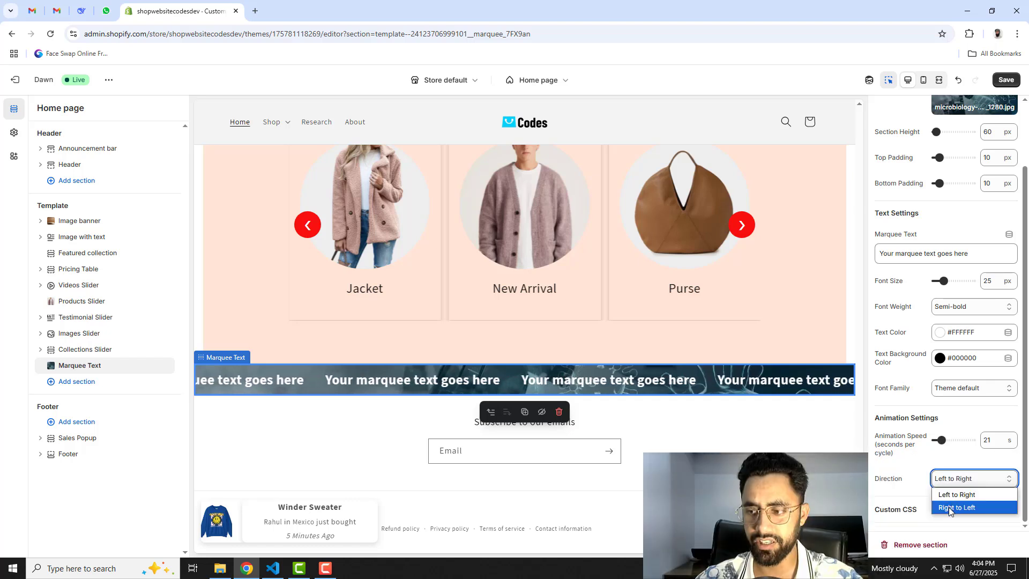
click(949, 507)
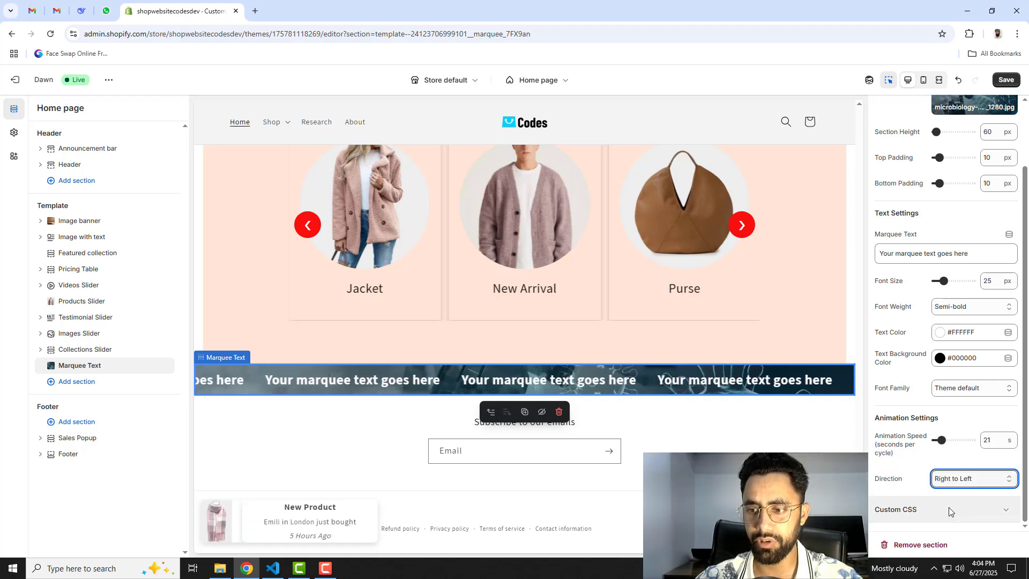
click(965, 479)
click(958, 495)
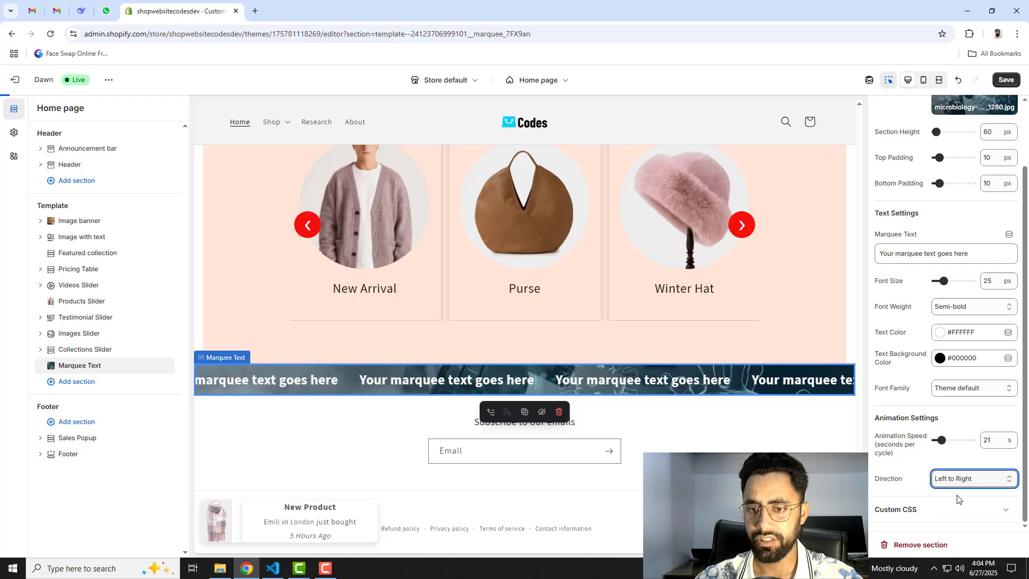
click(960, 479)
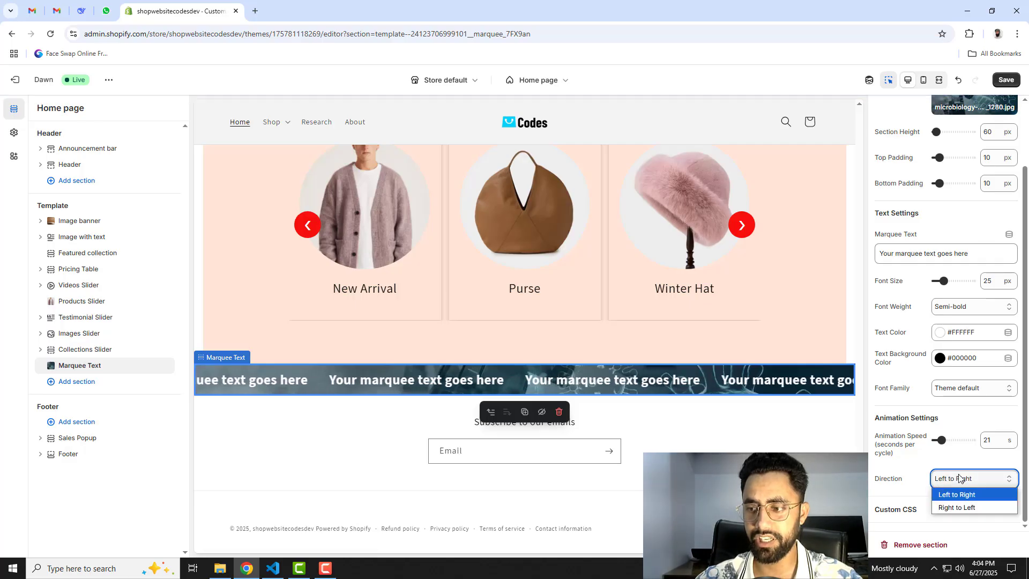
click(955, 508)
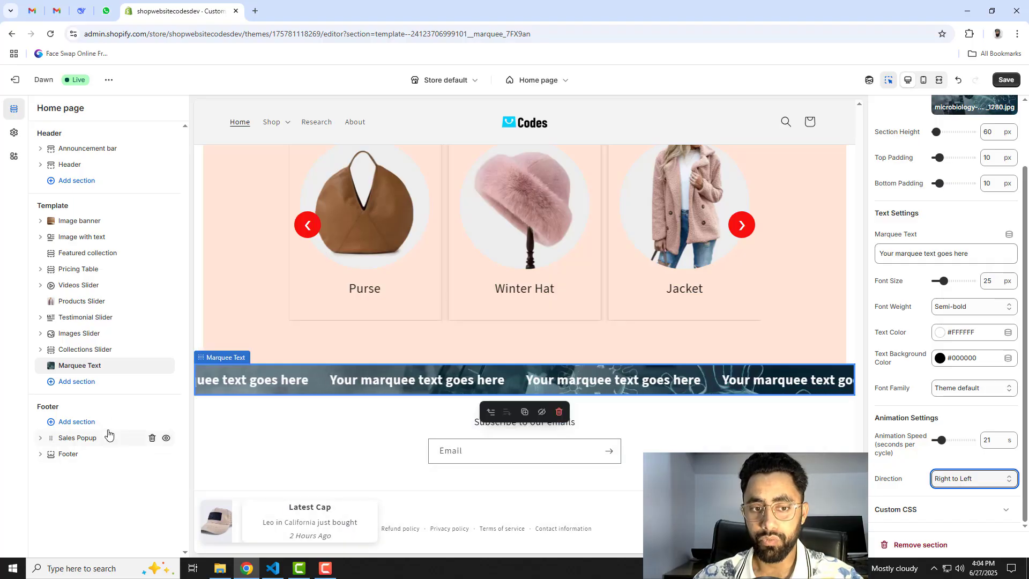
click(86, 387)
Add another Marquee Text section below the first and set its background image to 6.jpg.
scroll(252, 429, down, 10)
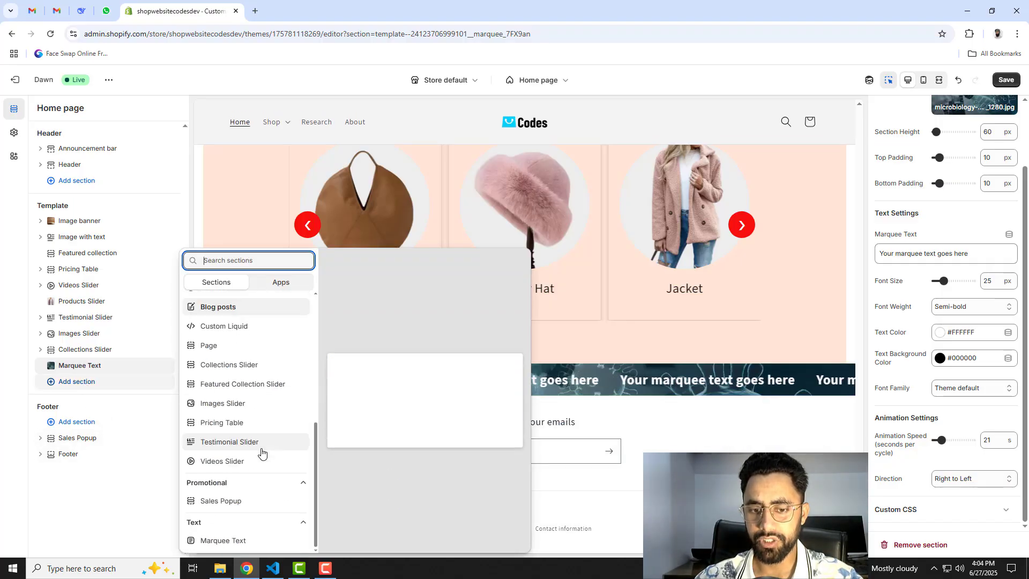
click(236, 541)
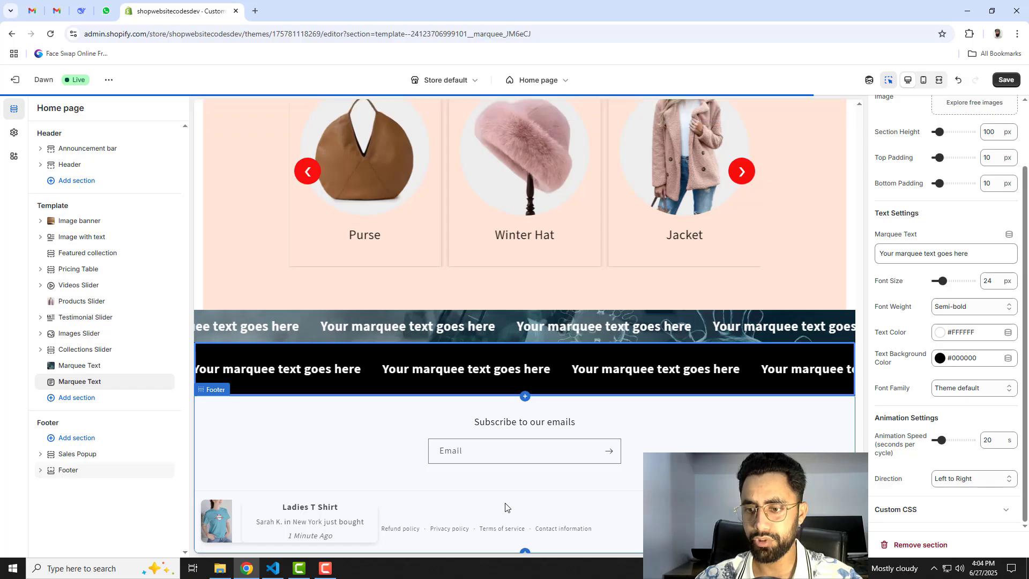
scroll(981, 177, up, 2)
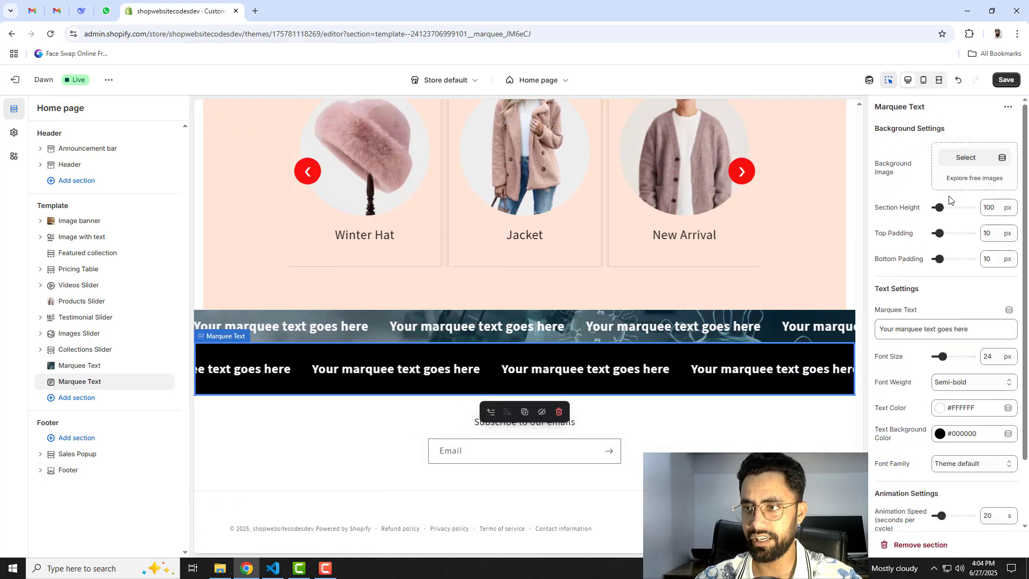
click(957, 158)
scroll(533, 391, down, 2)
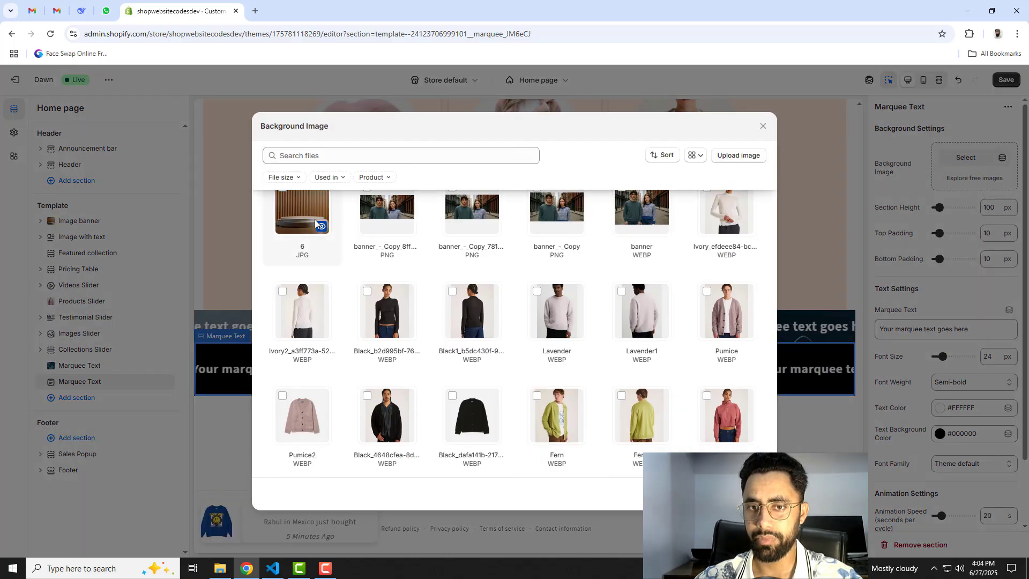
click(743, 493)
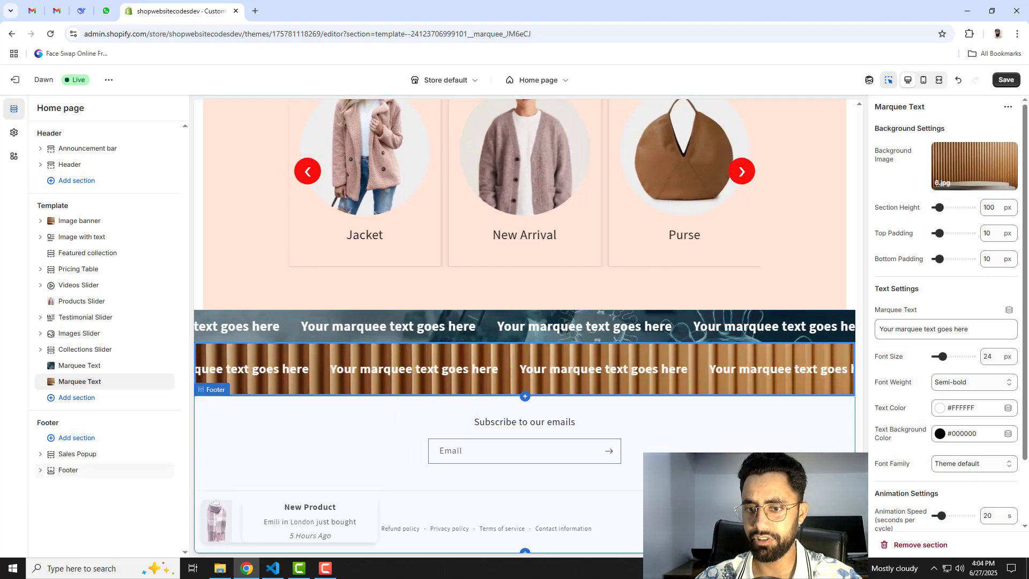
Reduce the new marquee's section height from 100 to 60 px and save the theme.
mouse_move(981, 166)
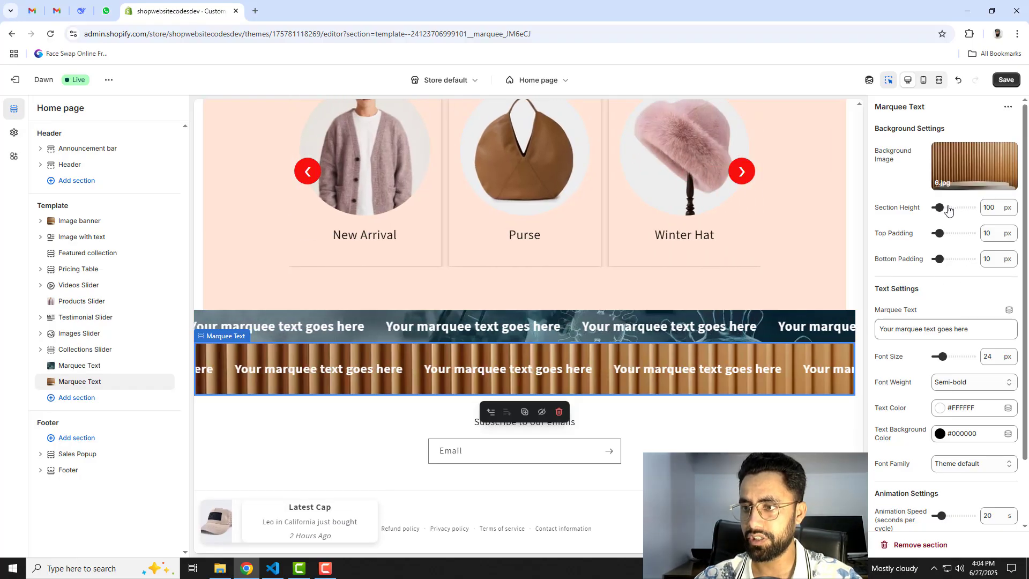
drag(939, 206, 937, 208)
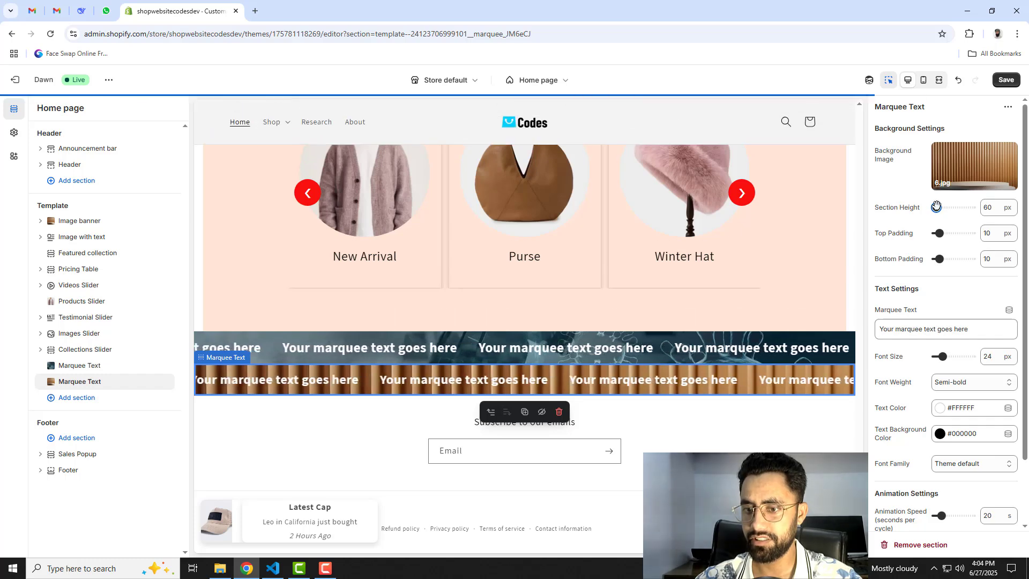
click(1006, 80)
click(804, 347)
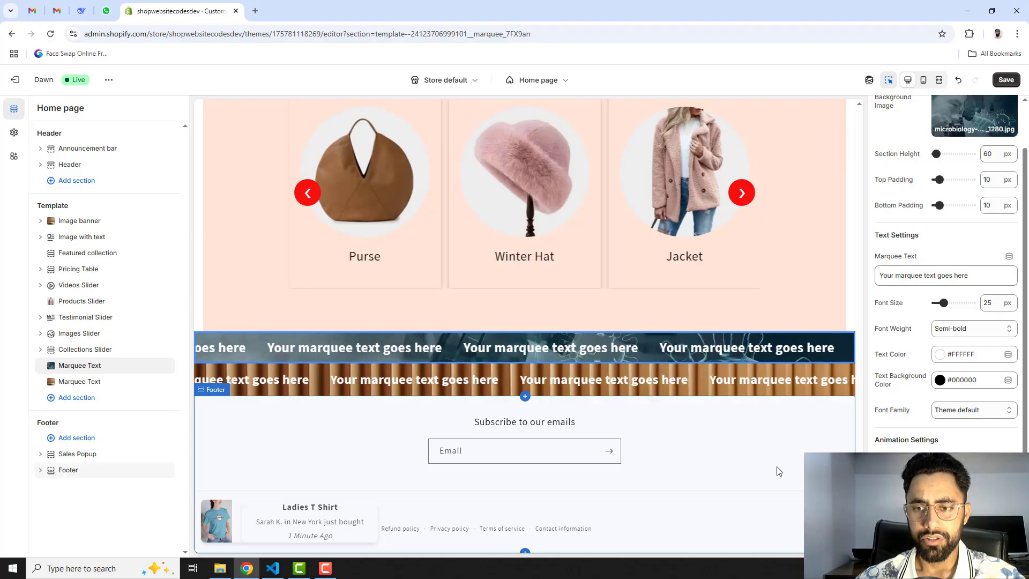